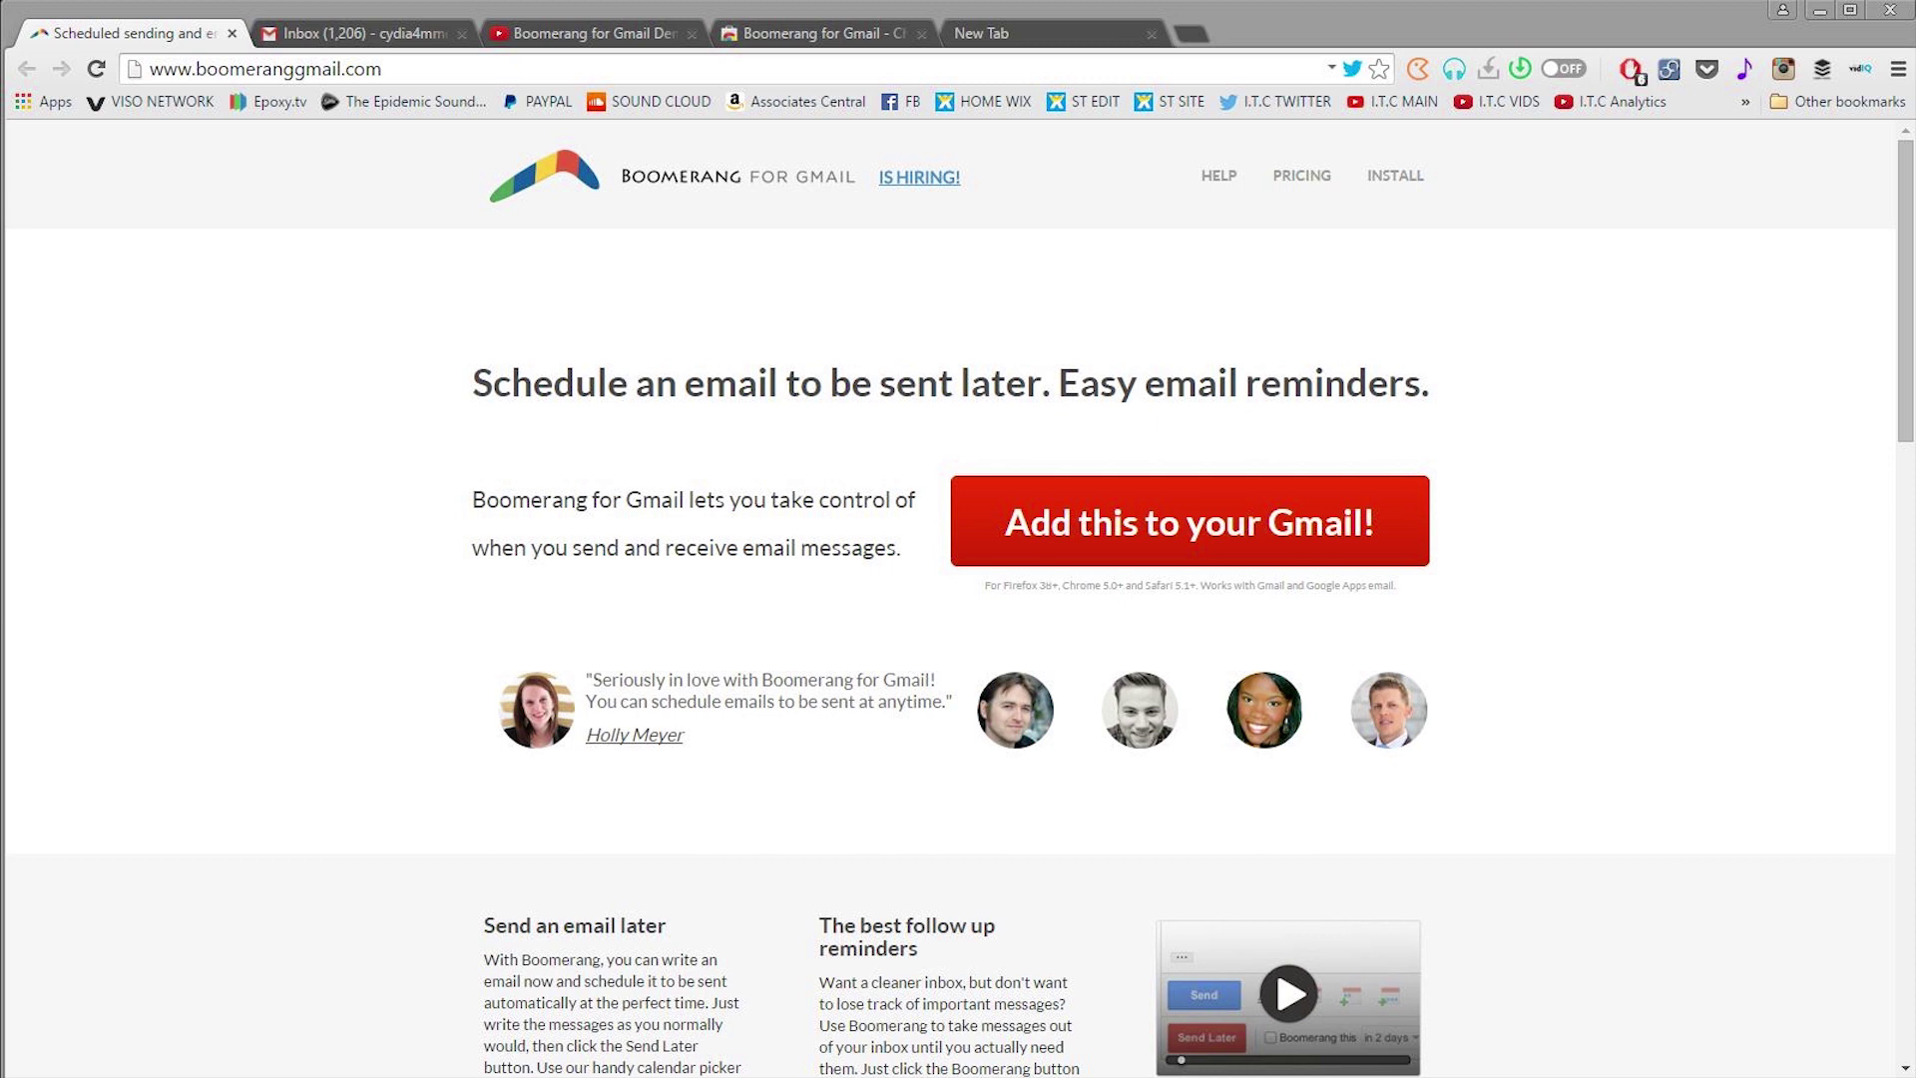
- Scroll through the Boomerang for Gmail description in the Chrome Web Store
scroll(958, 599, "down", 10)
scroll(958, 599, "up", 10)
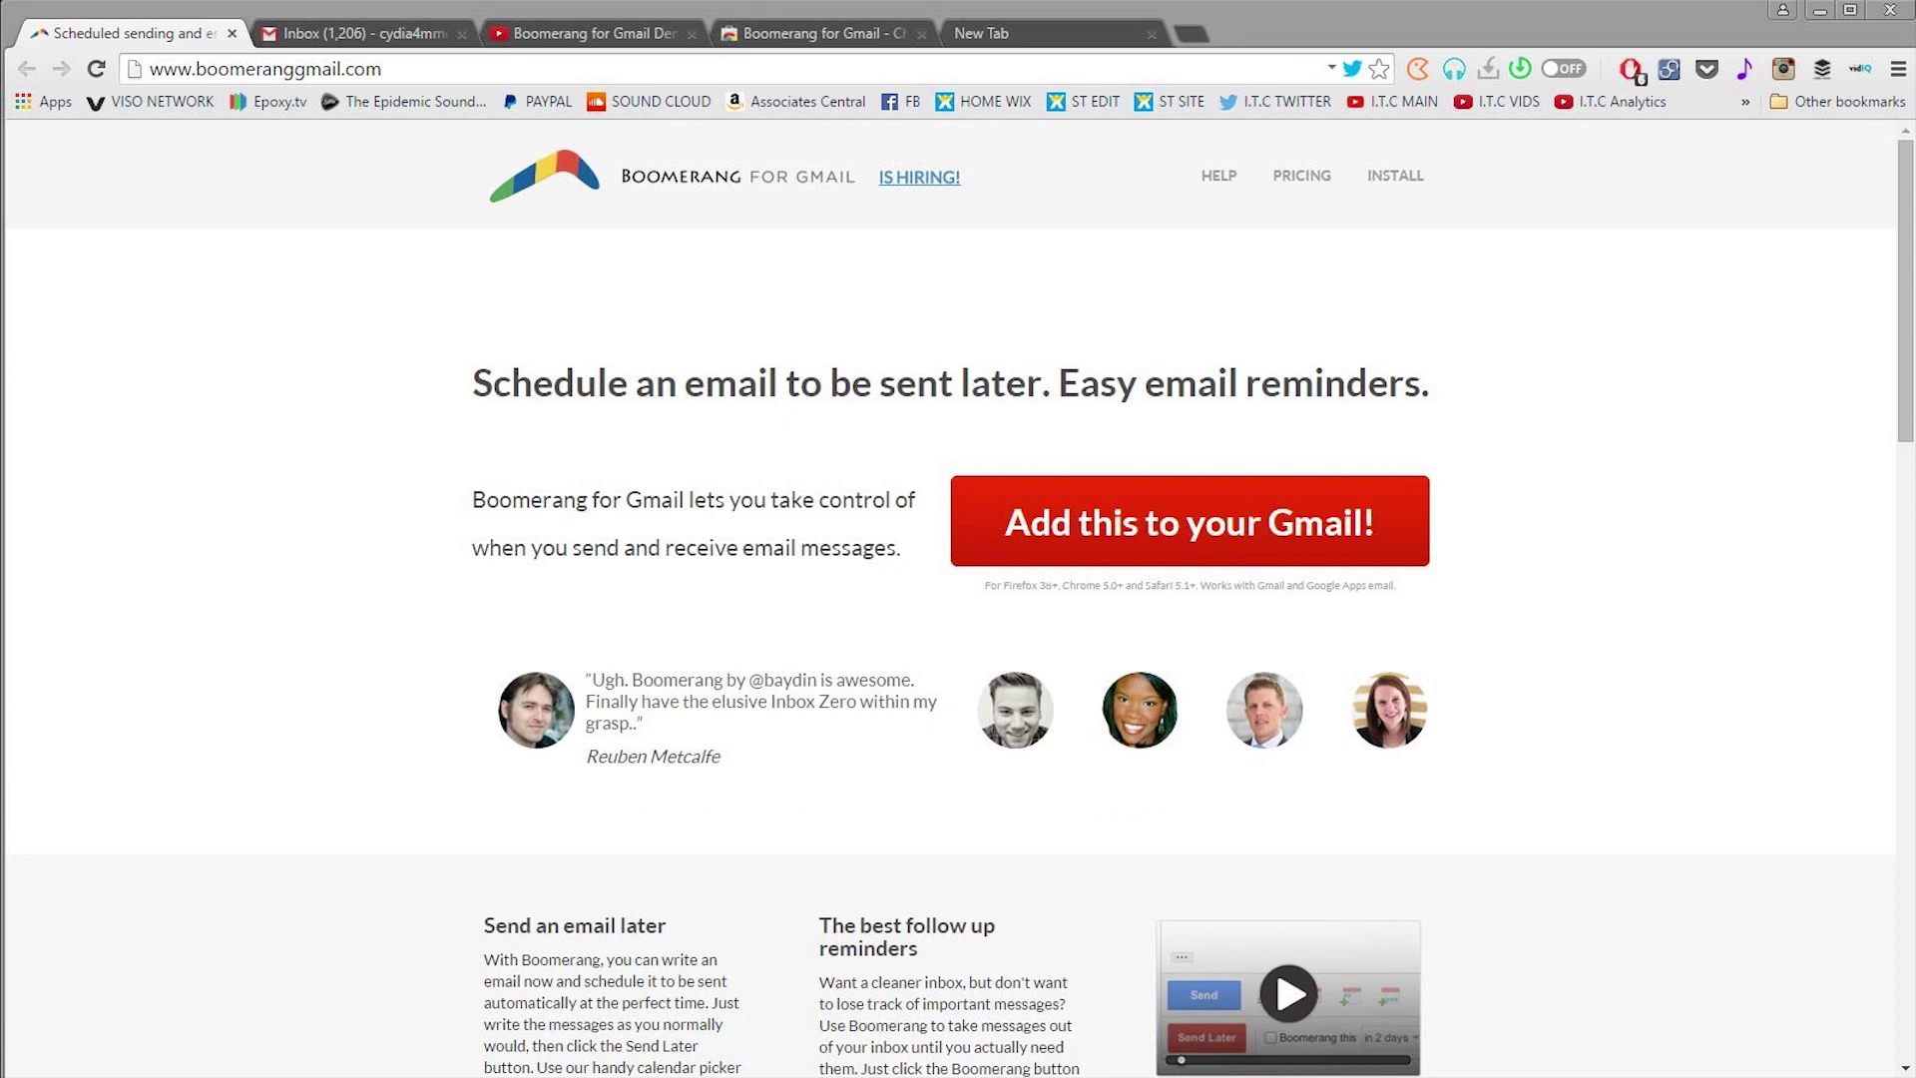
scroll(958, 598, "down", 2)
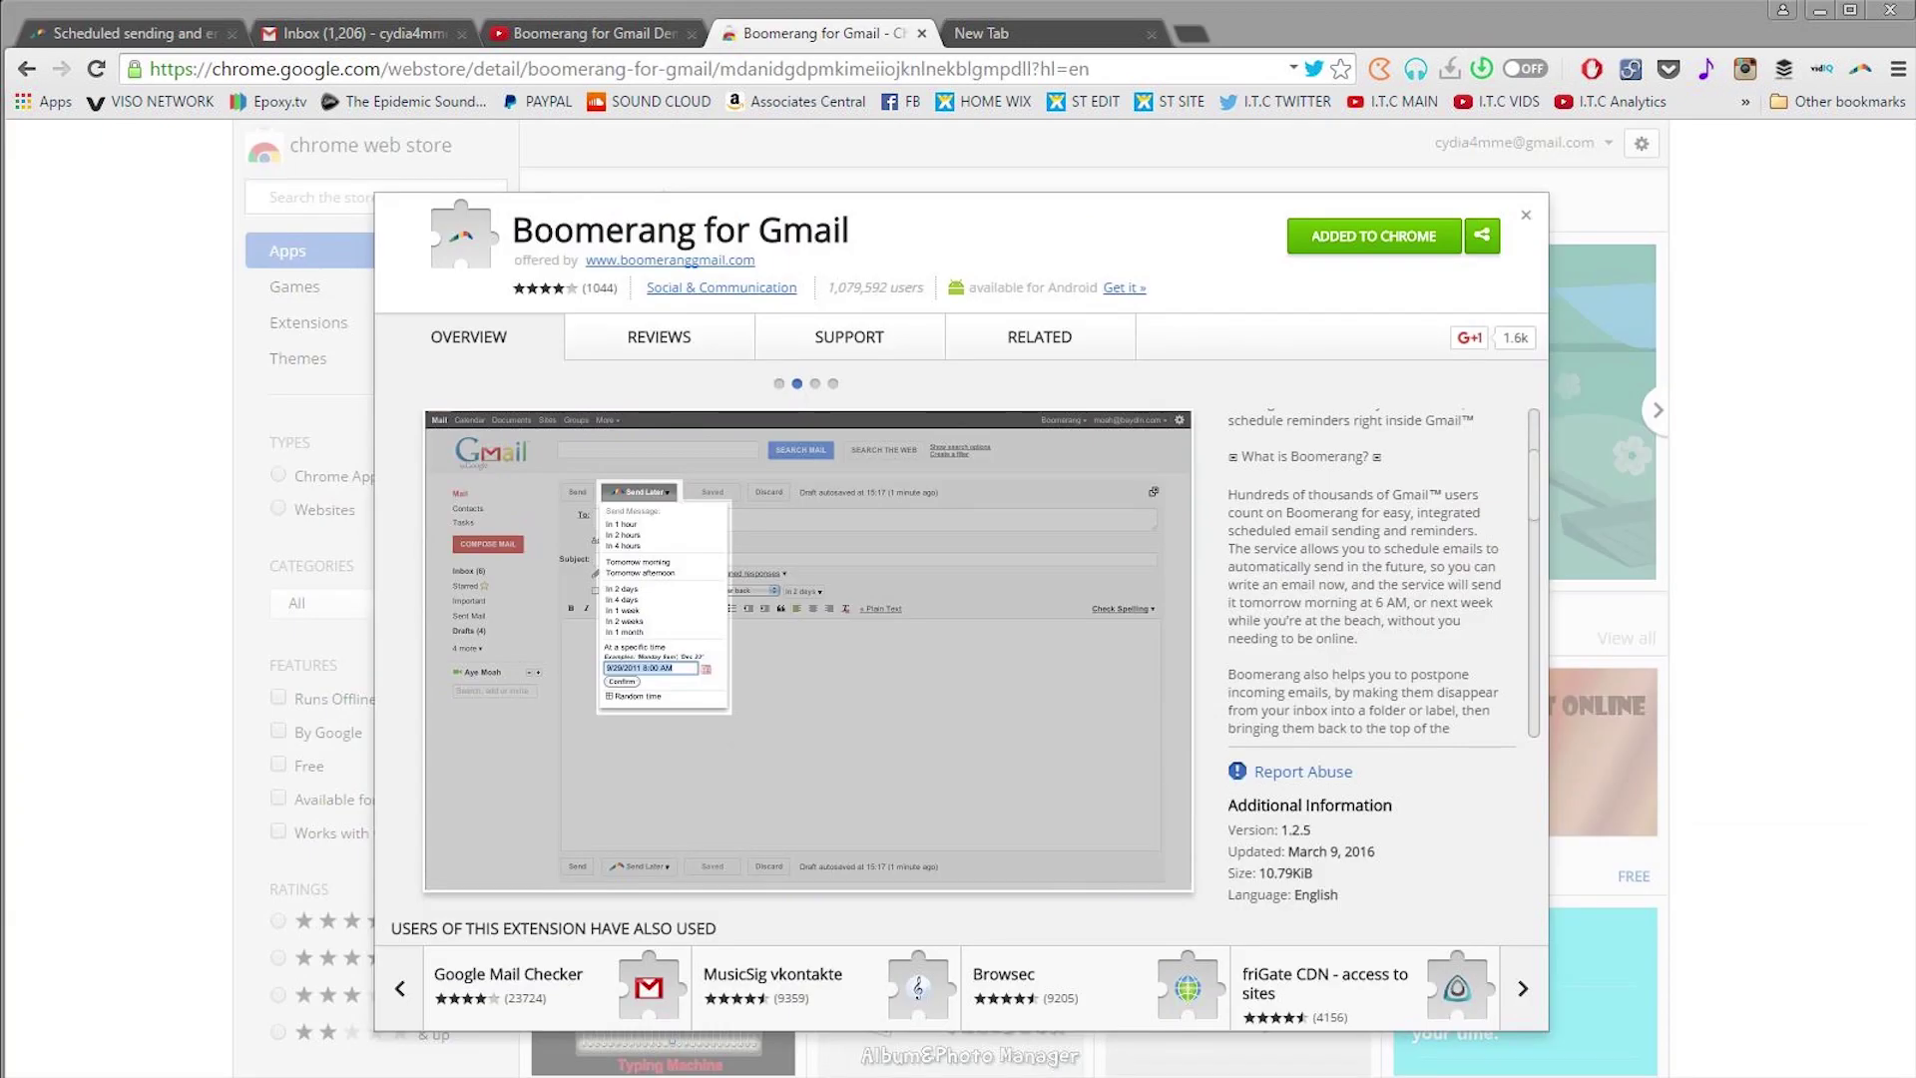
scroll(1364, 574, "down", 2)
scroll(1364, 574, "down", 2)
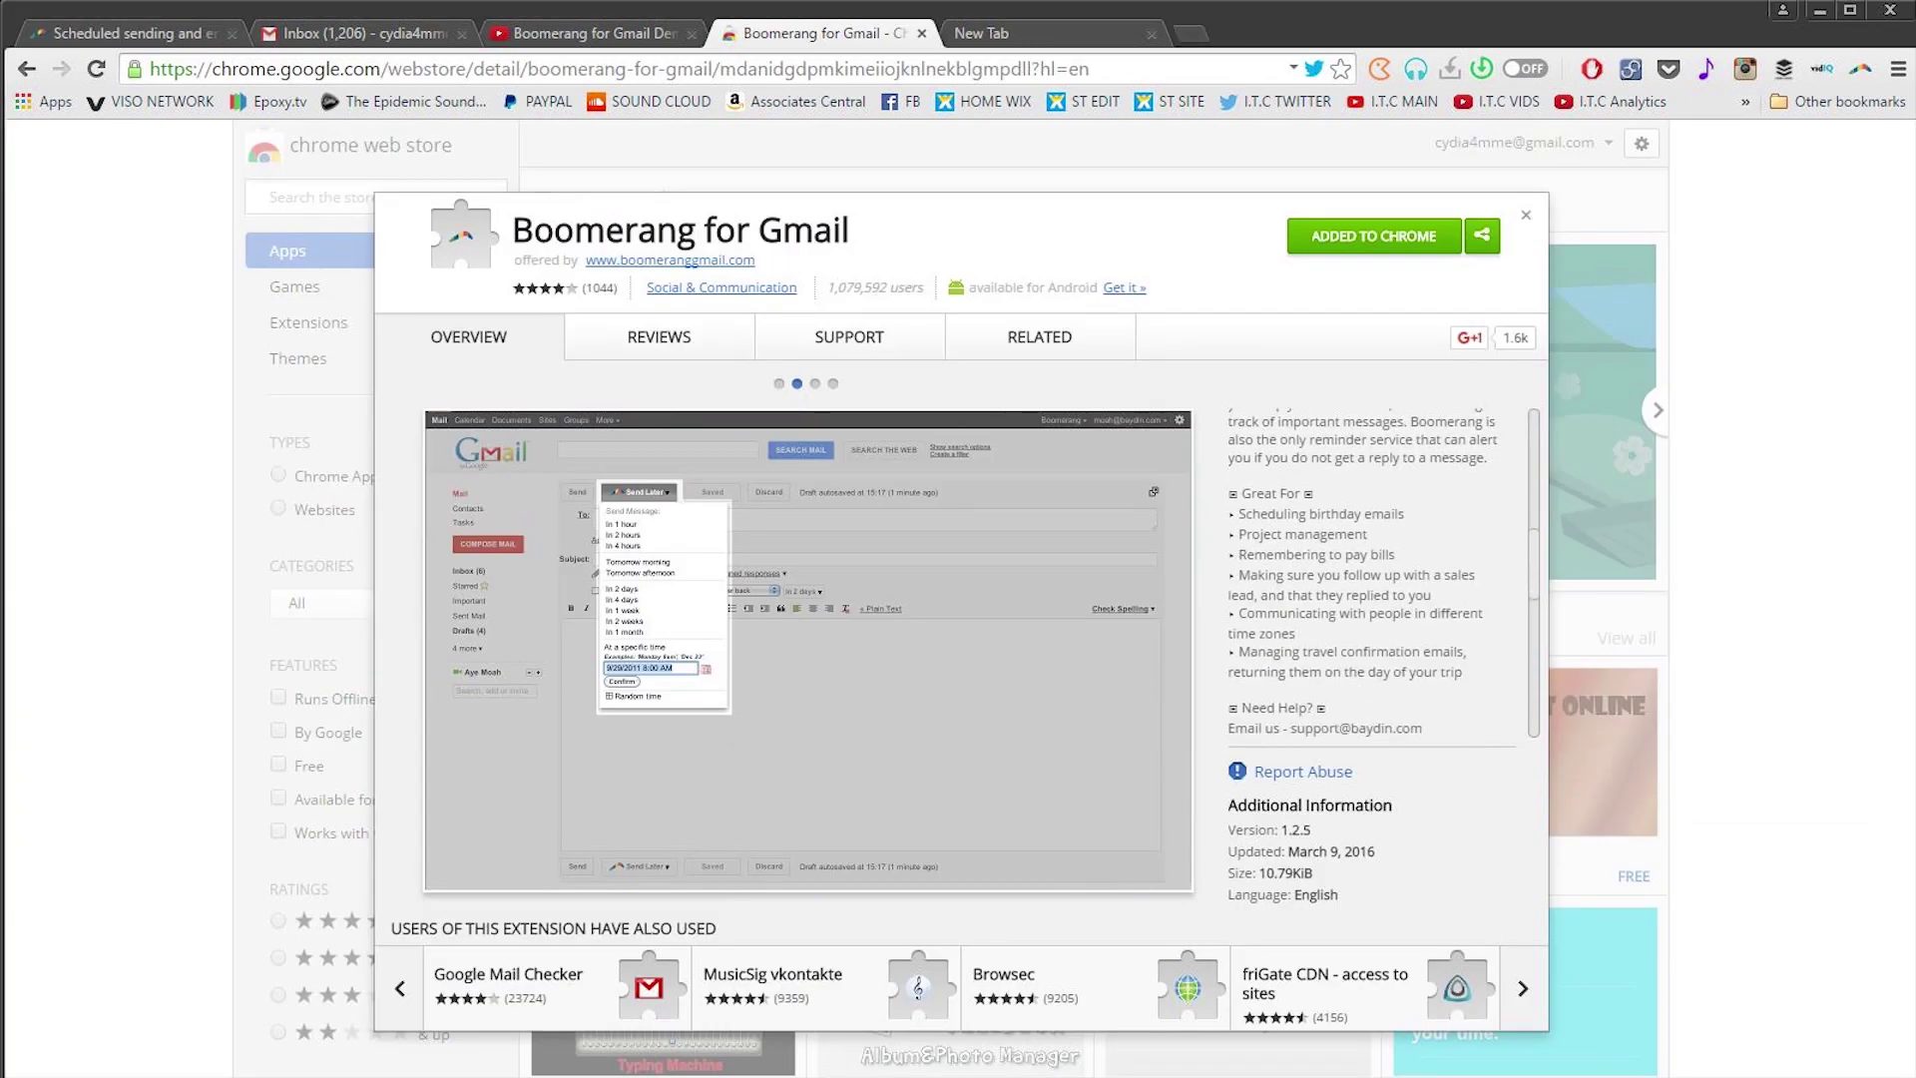
scroll(1364, 574, "down", 2)
scroll(1364, 574, "down", 2)
scroll(1364, 574, "up", 1)
scroll(1364, 574, "up", 1)
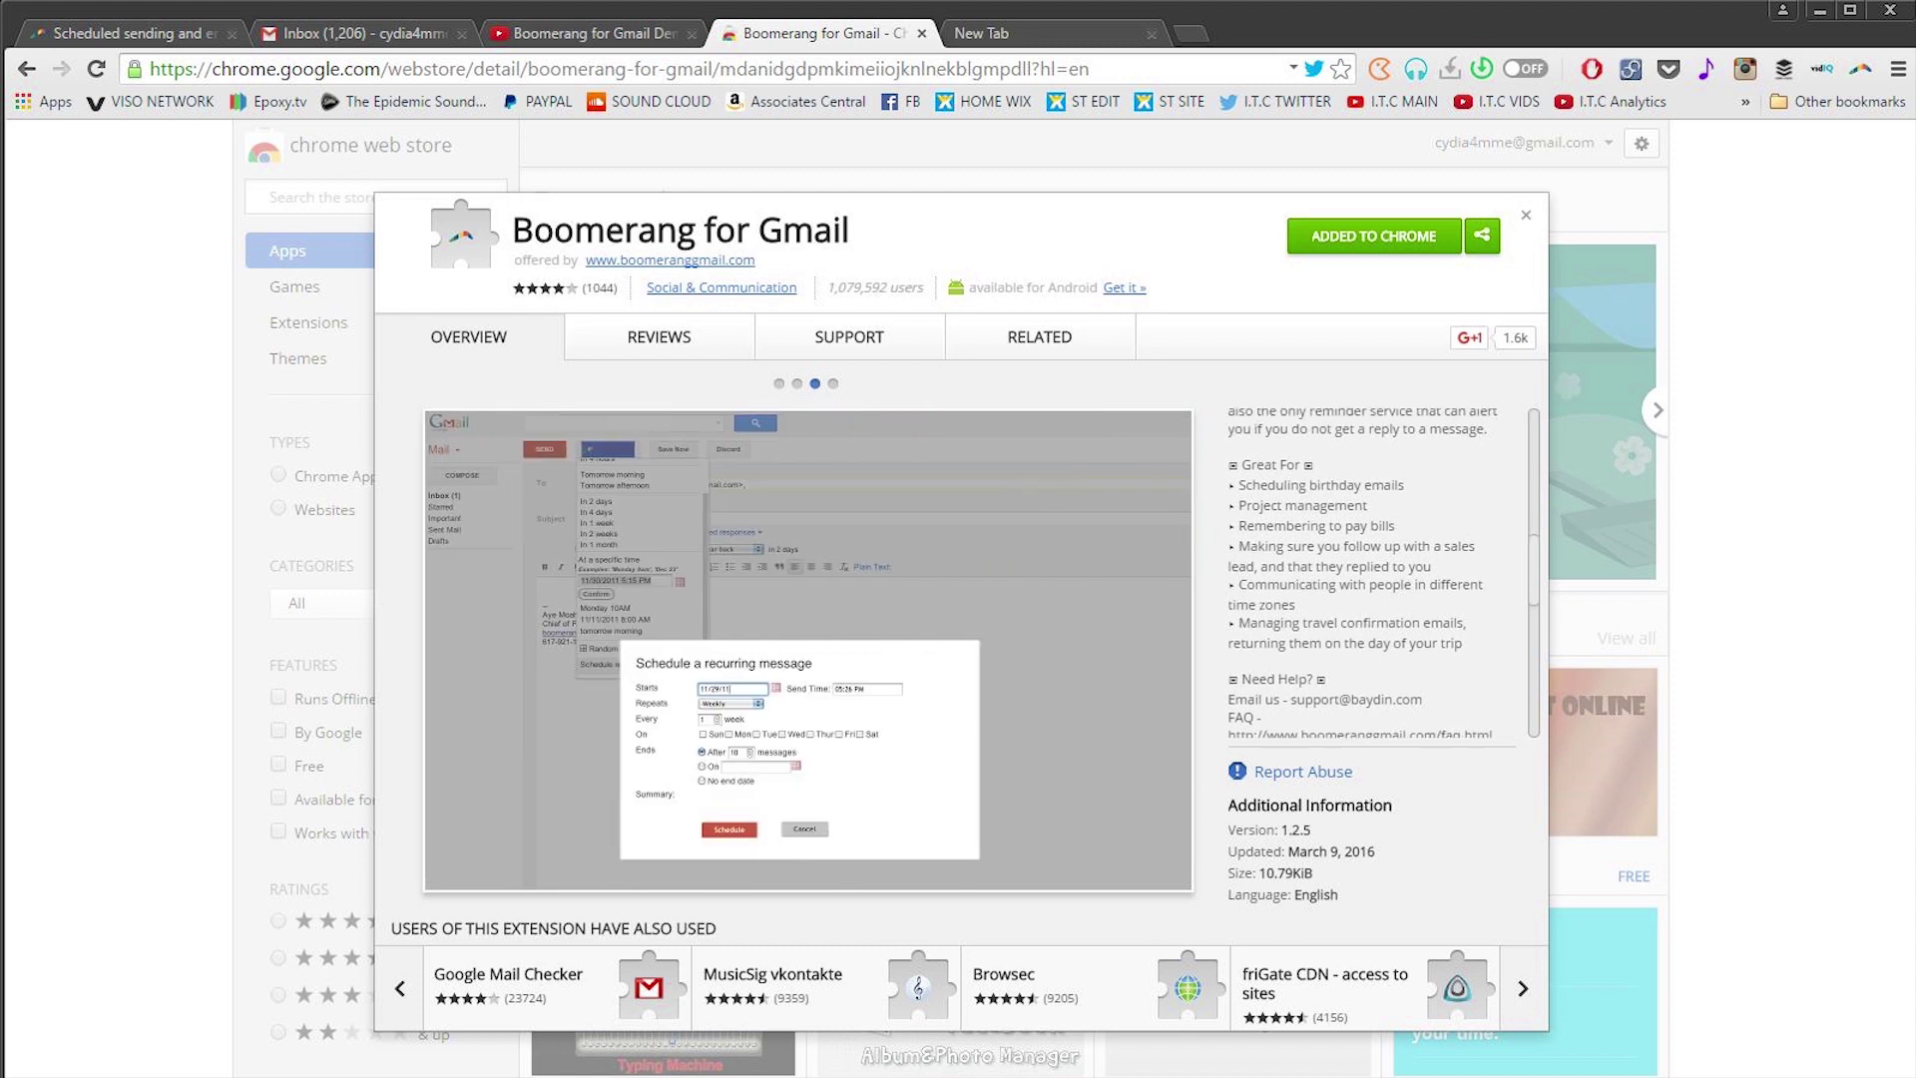
scroll(1364, 574, "down", 1)
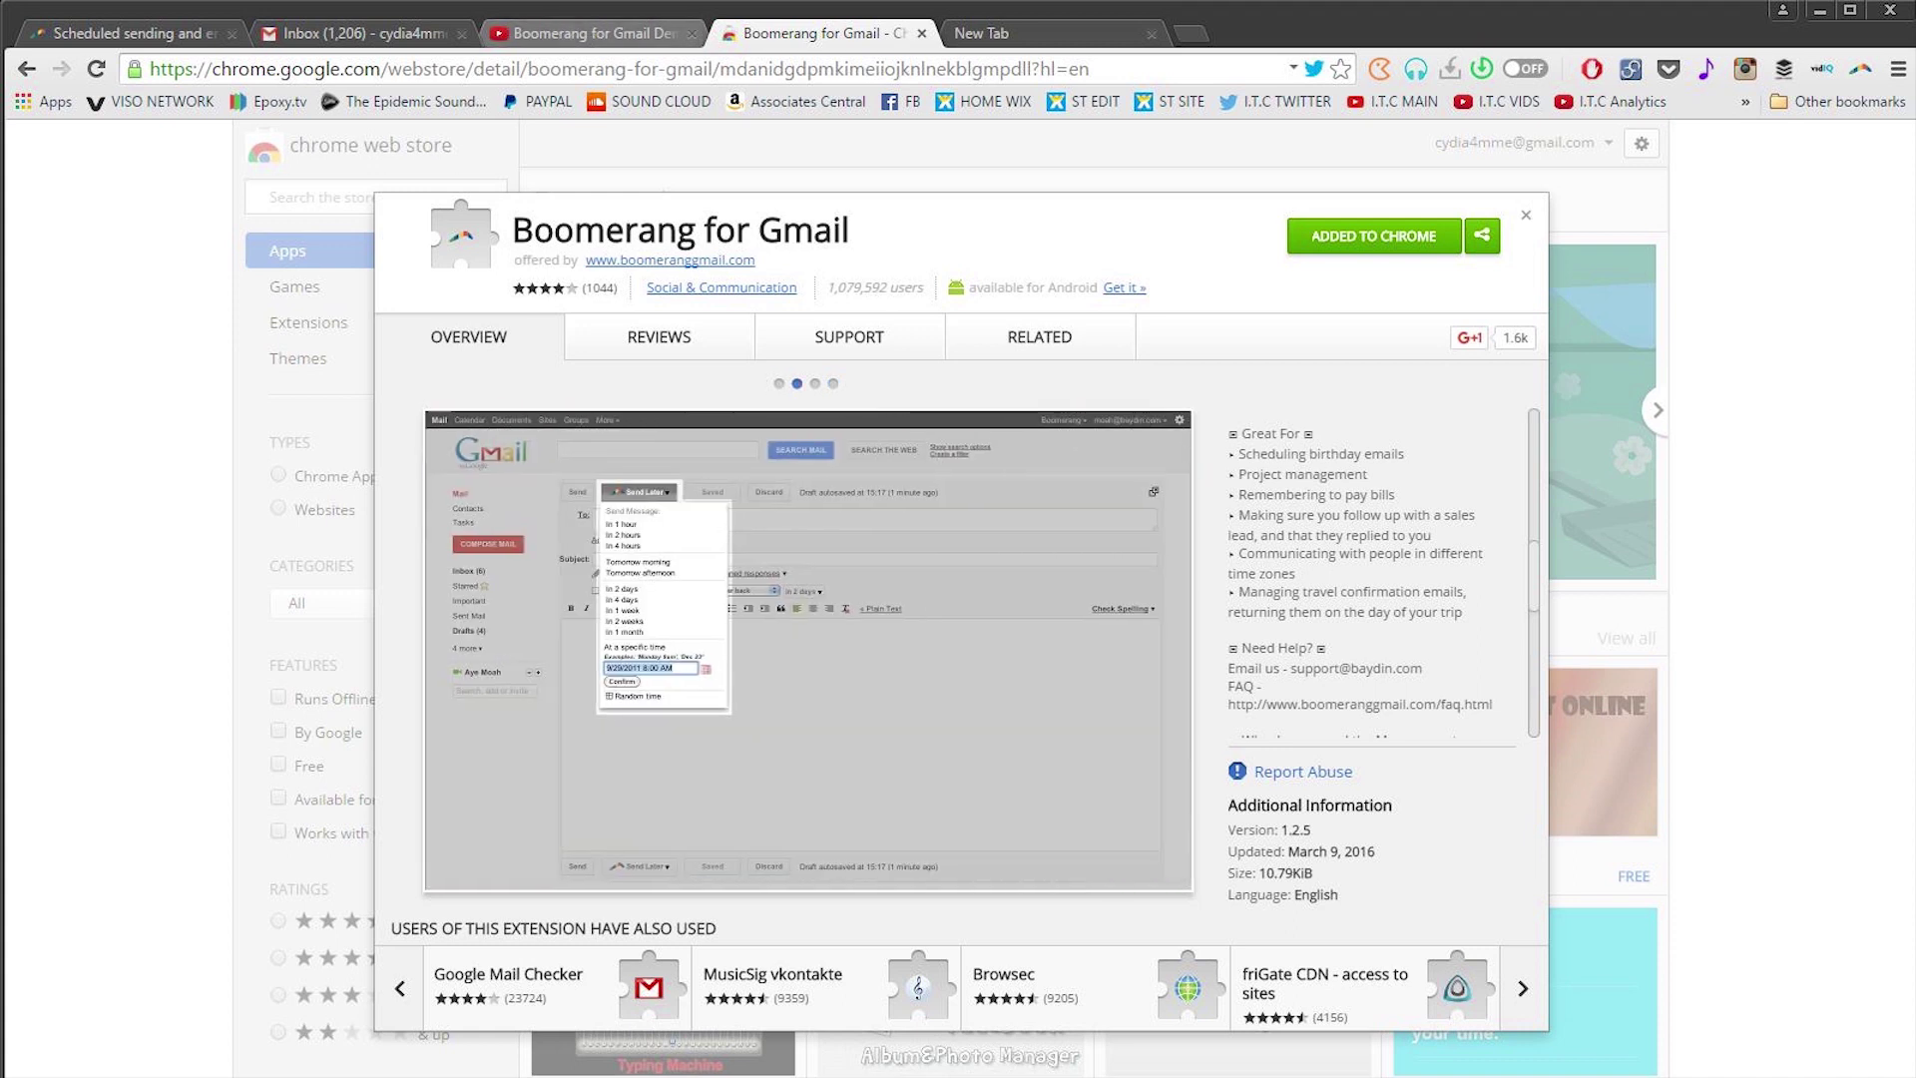
- Glance at the demo video tab, revisit the Great For list, then return to the Boomerang homepage
left_click(593, 33)
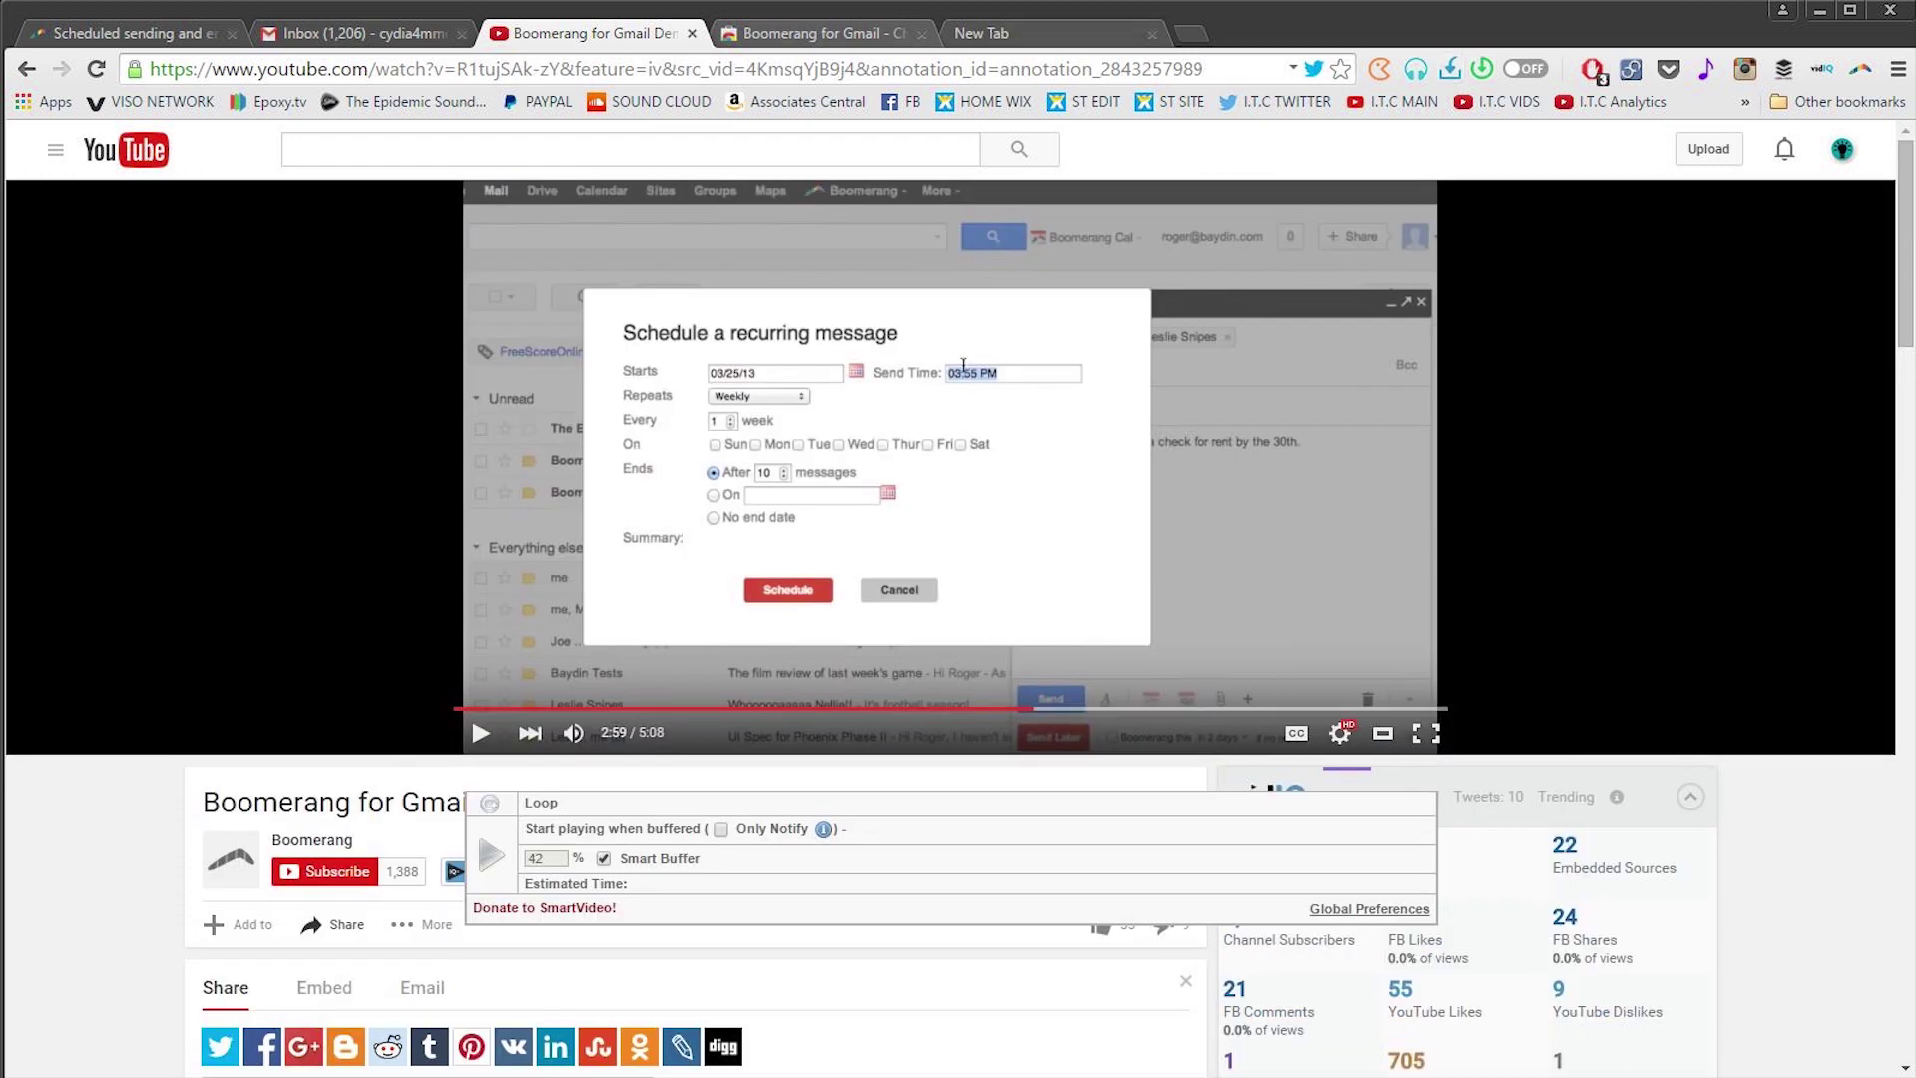
left_click(814, 33)
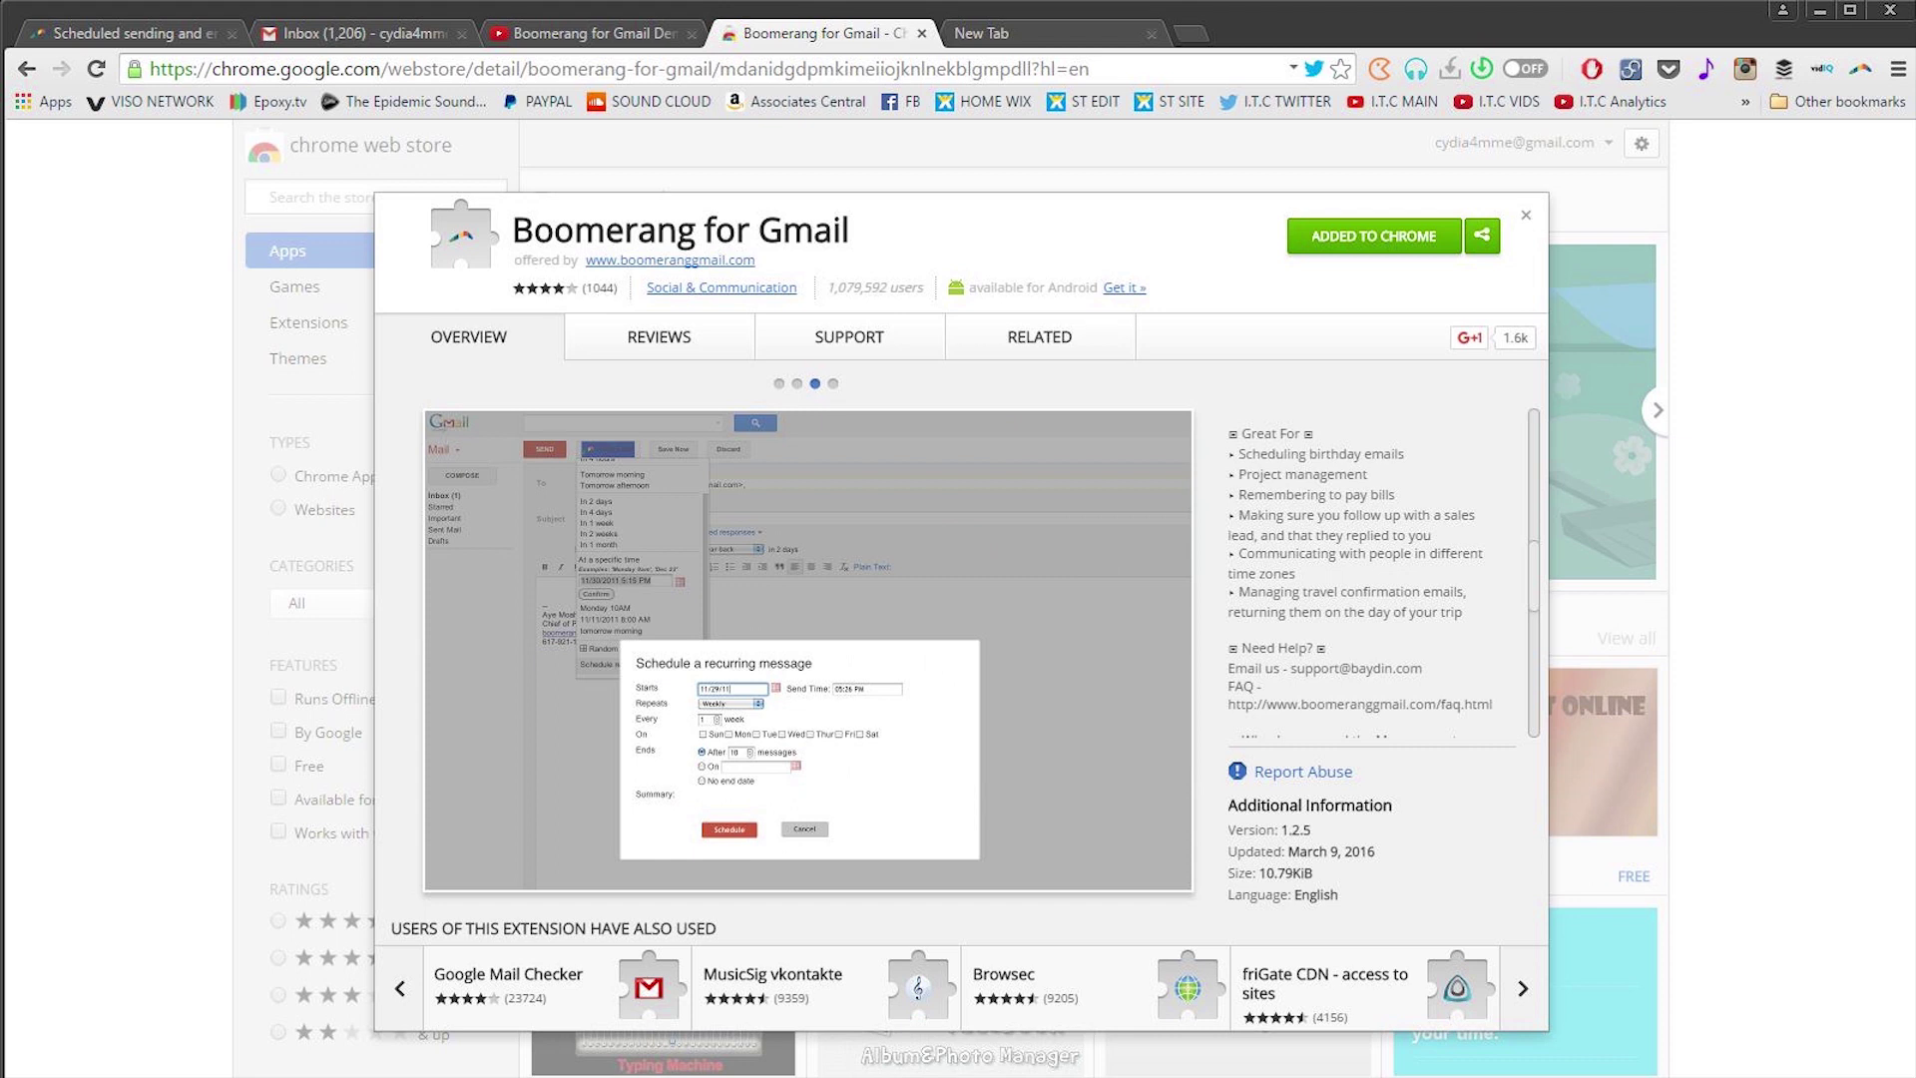
left_click_drag(1219, 428, 1326, 654)
left_click(1327, 653)
key("ctrl+1")
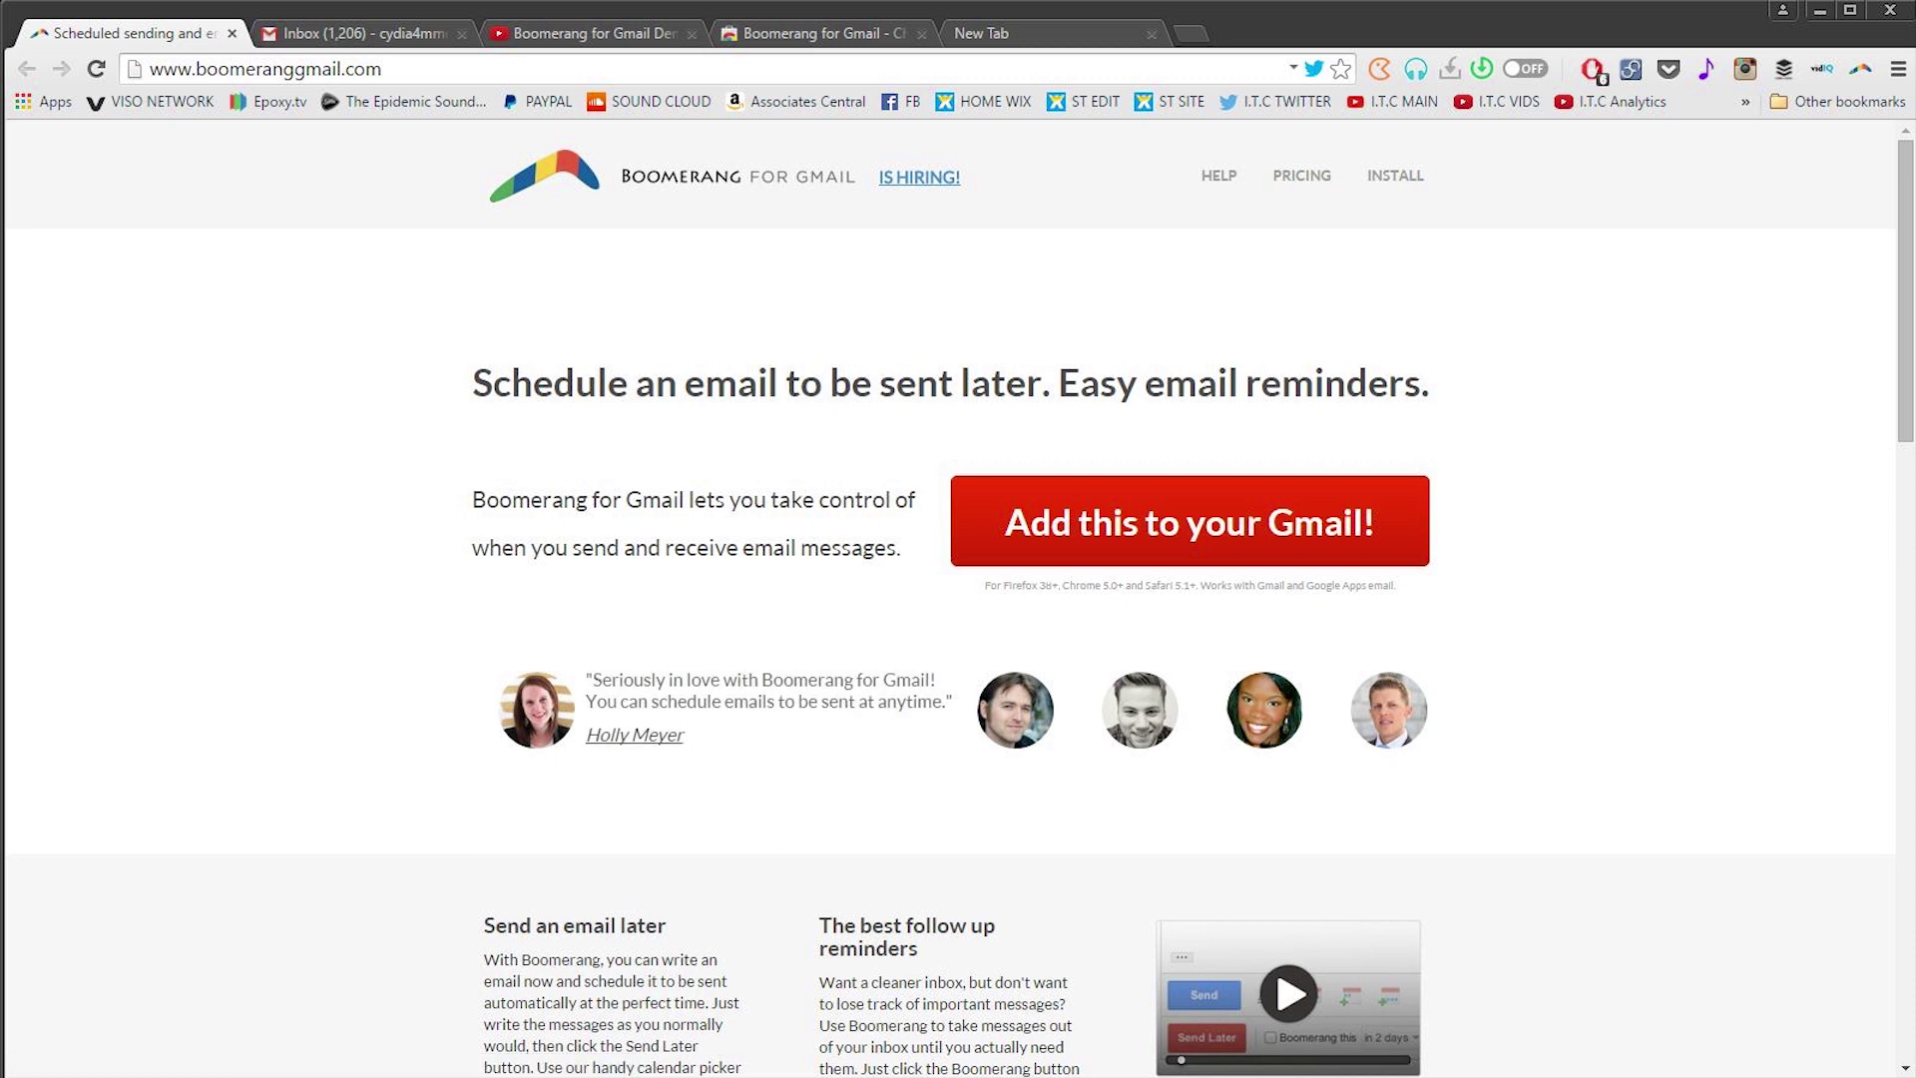
left_click(1302, 176)
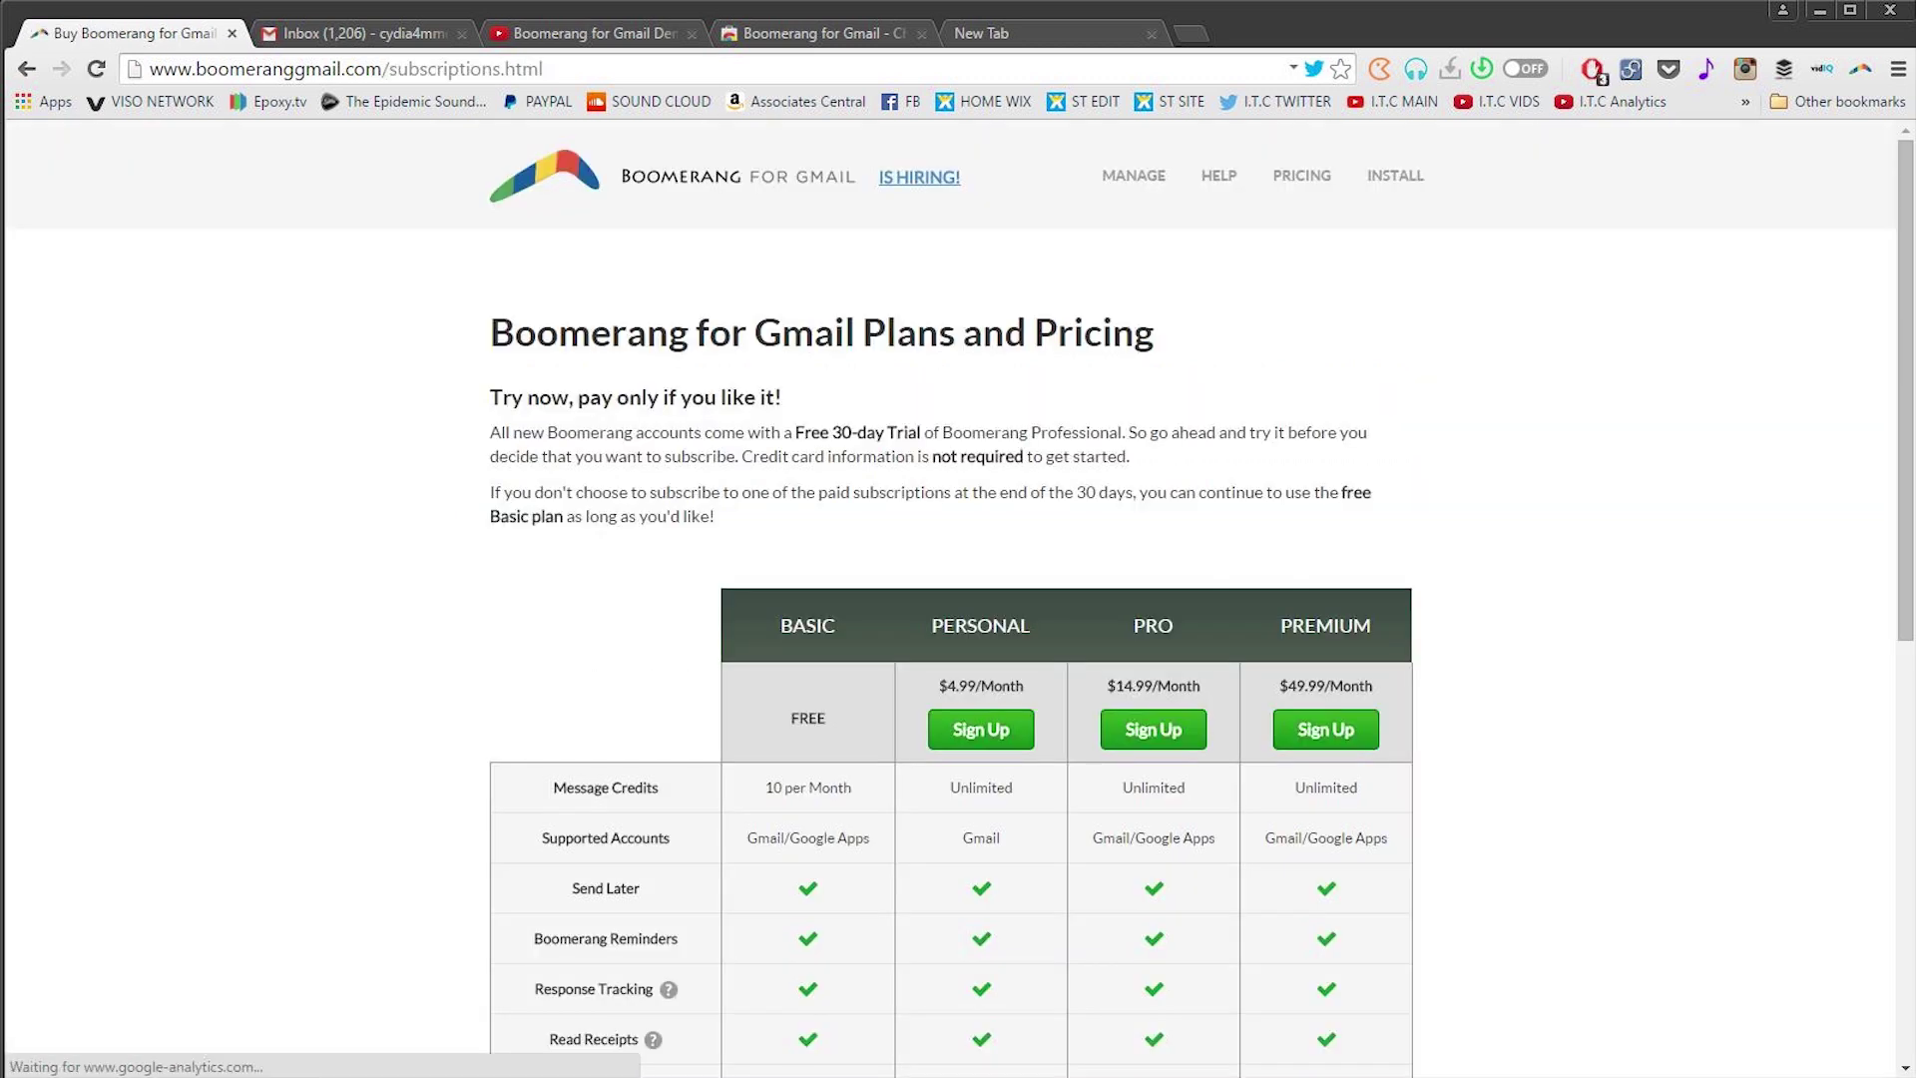
- Scroll through the Basic, Personal, Pro and Premium plan comparison table
scroll(1500, 347, "down", 4)
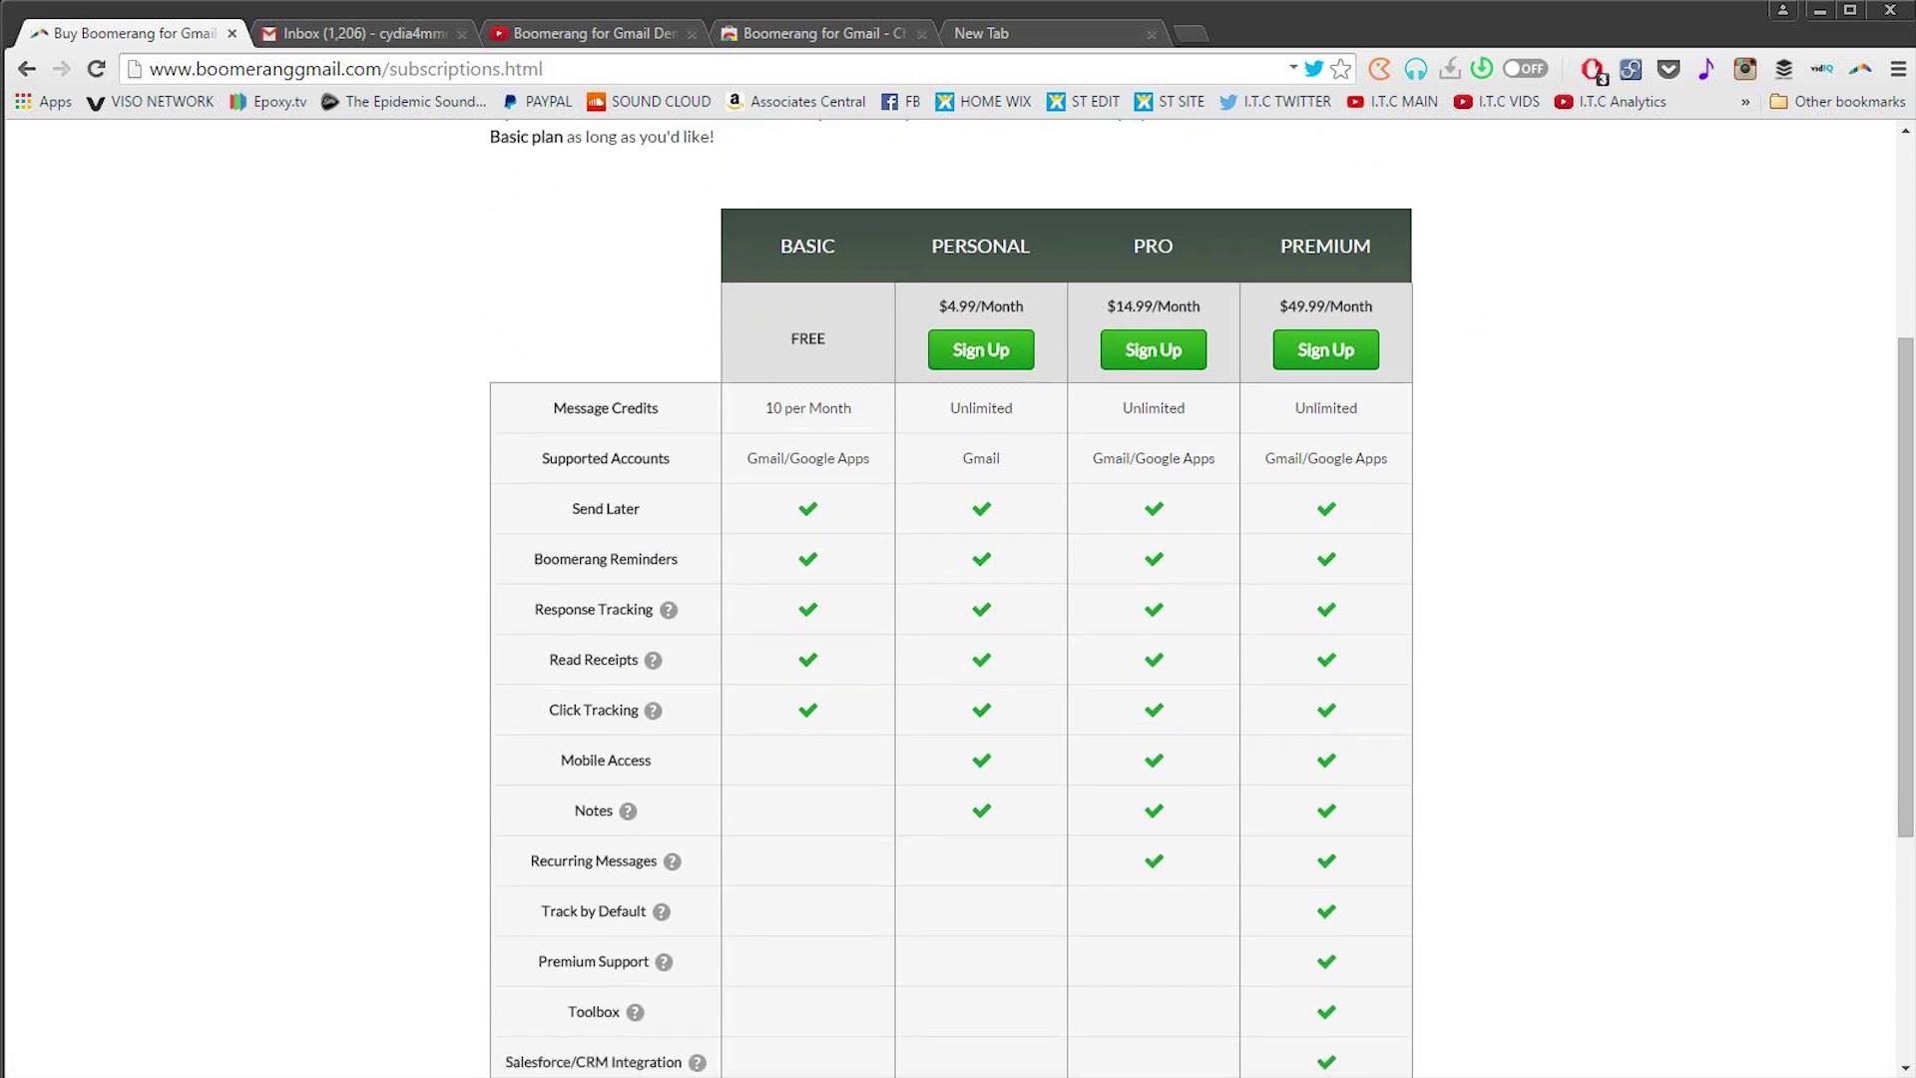
scroll(950, 599, "down", 2)
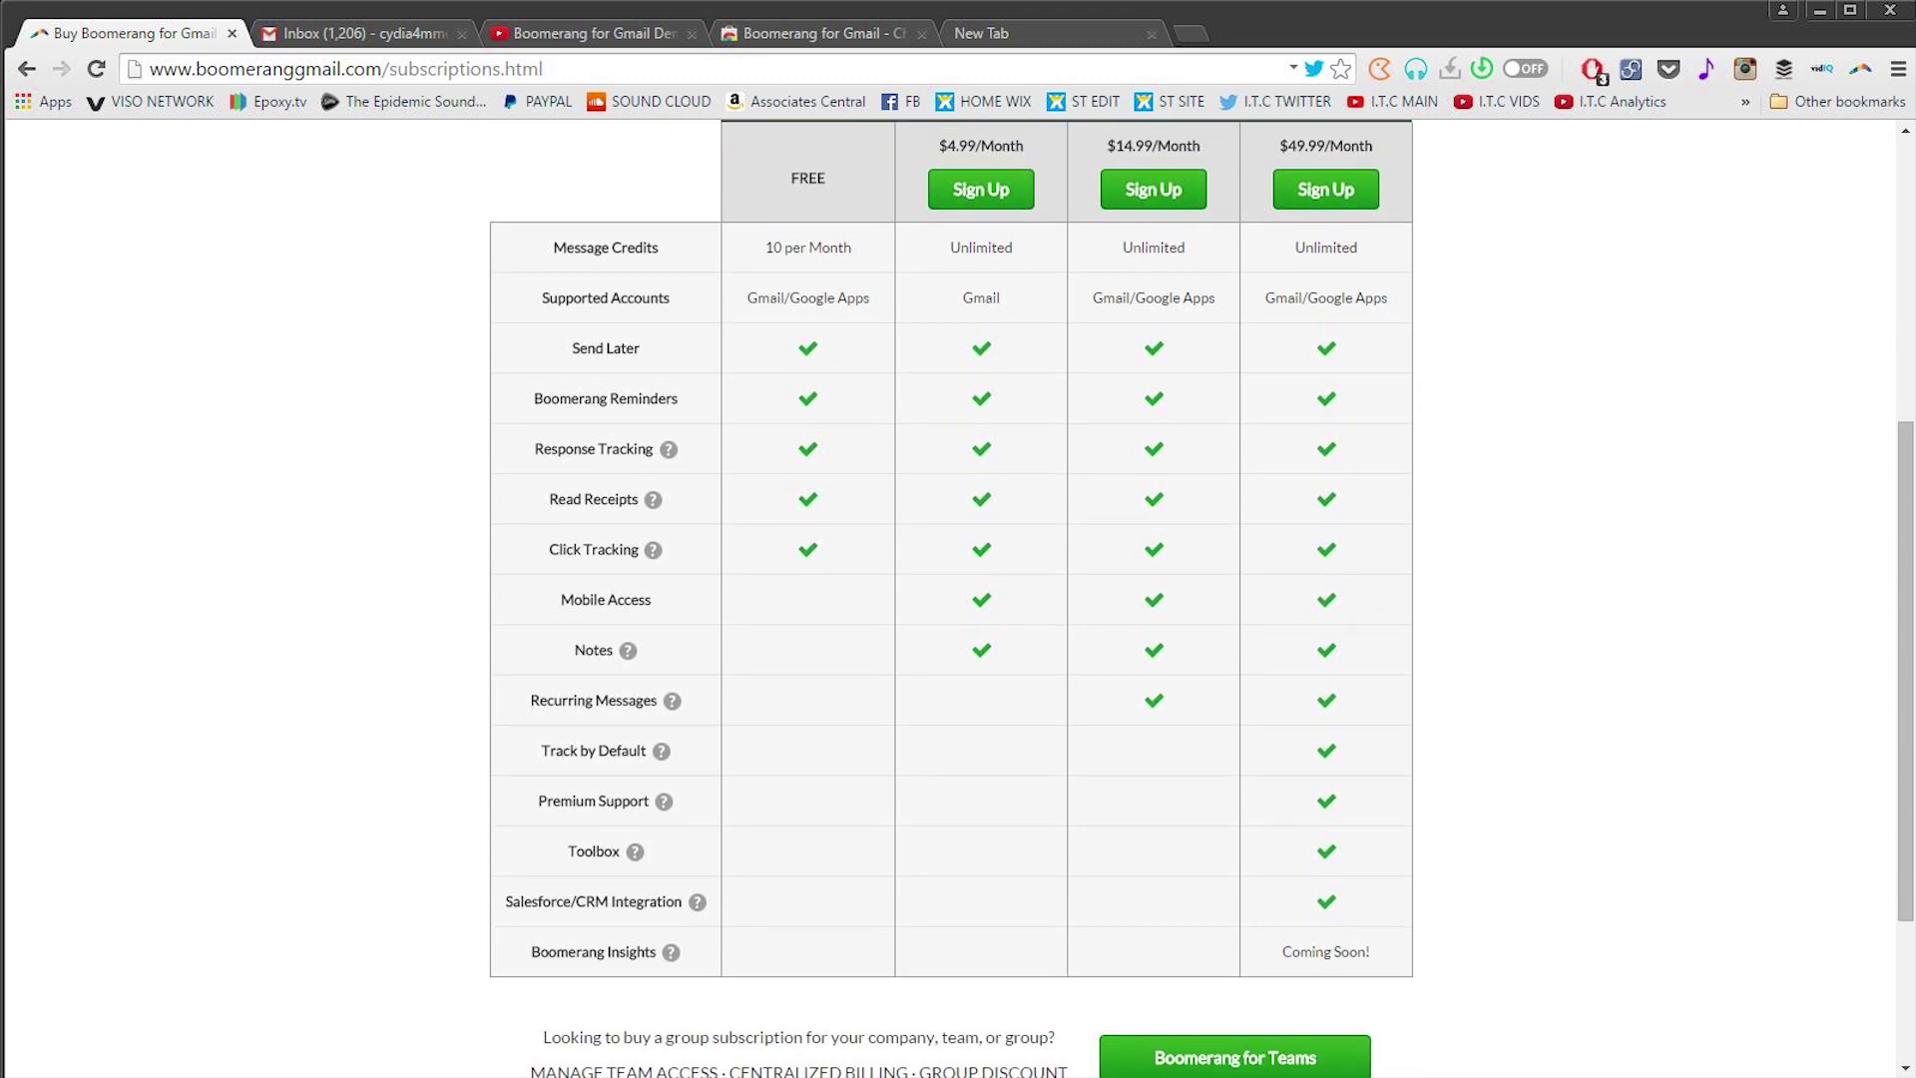
scroll(950, 599, "up", 3)
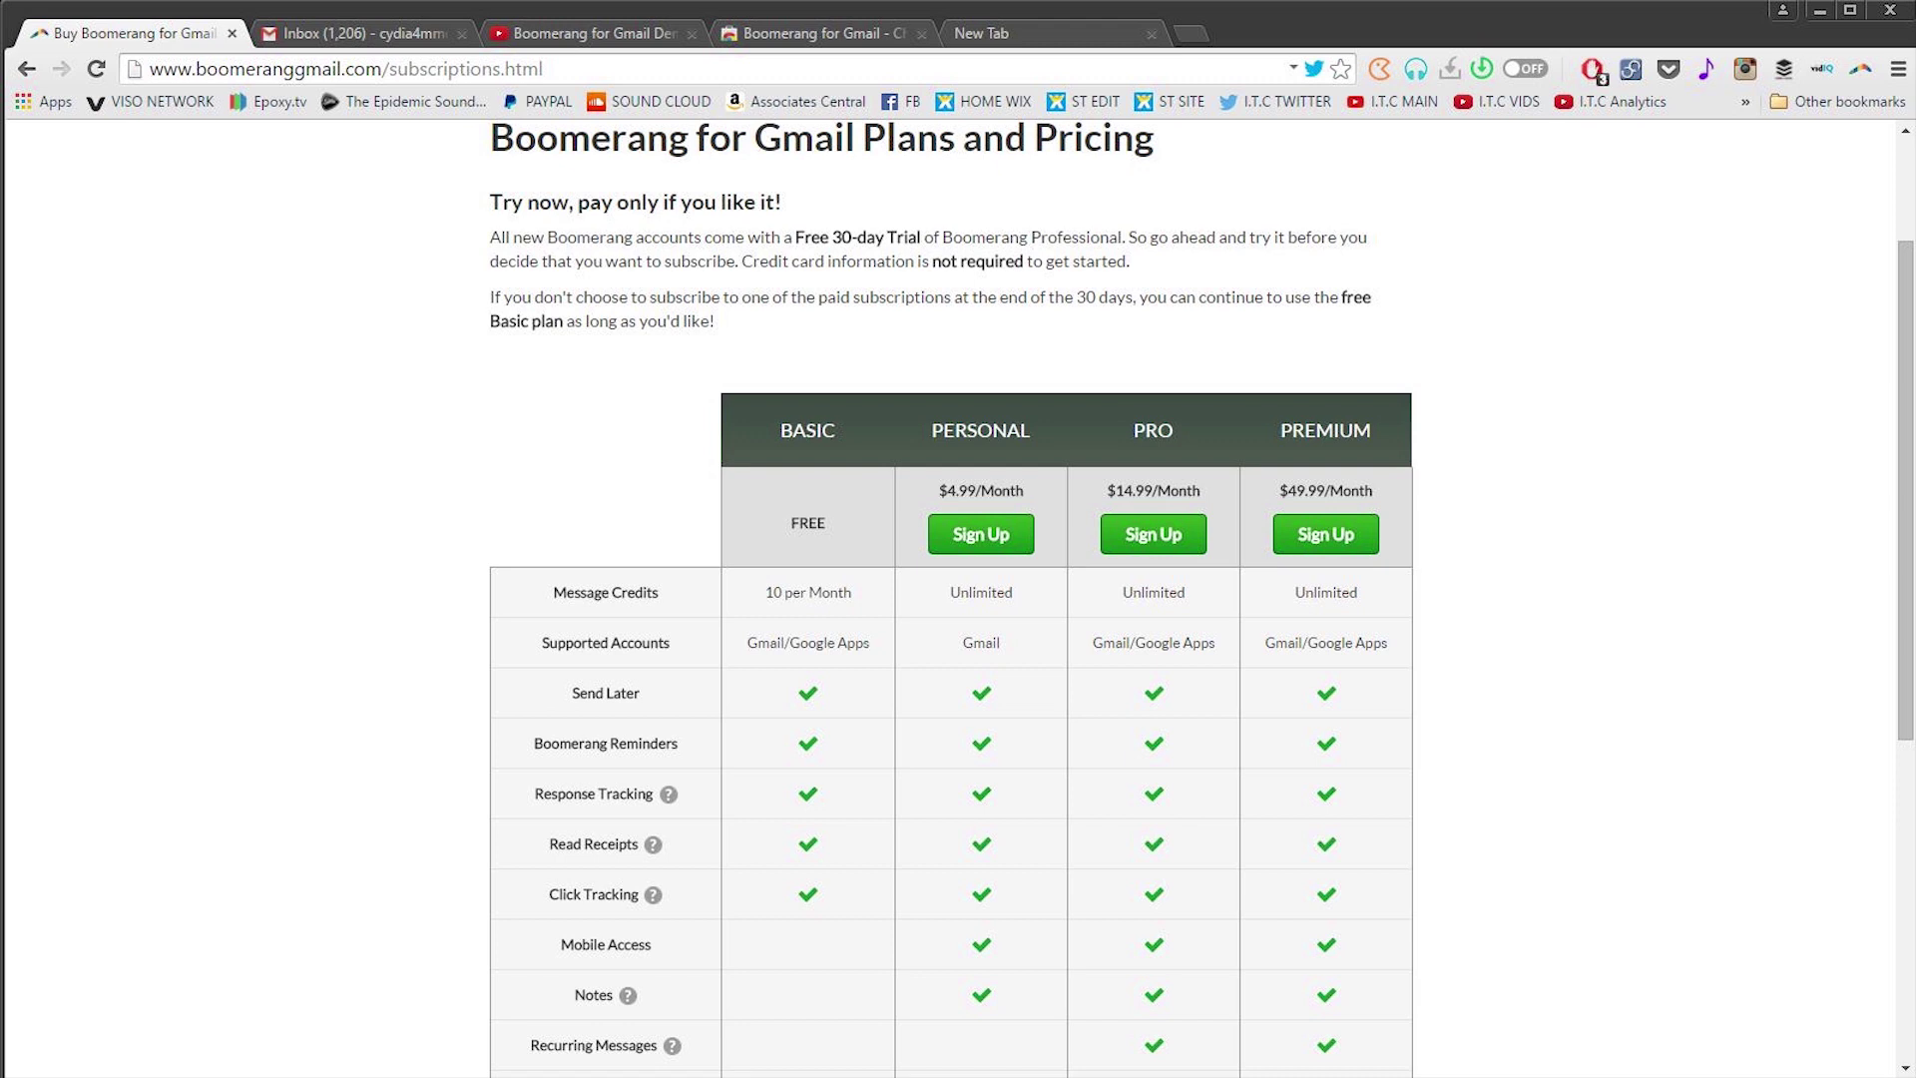
scroll(950, 599, "down", 6)
scroll(951, 599, "up", 3)
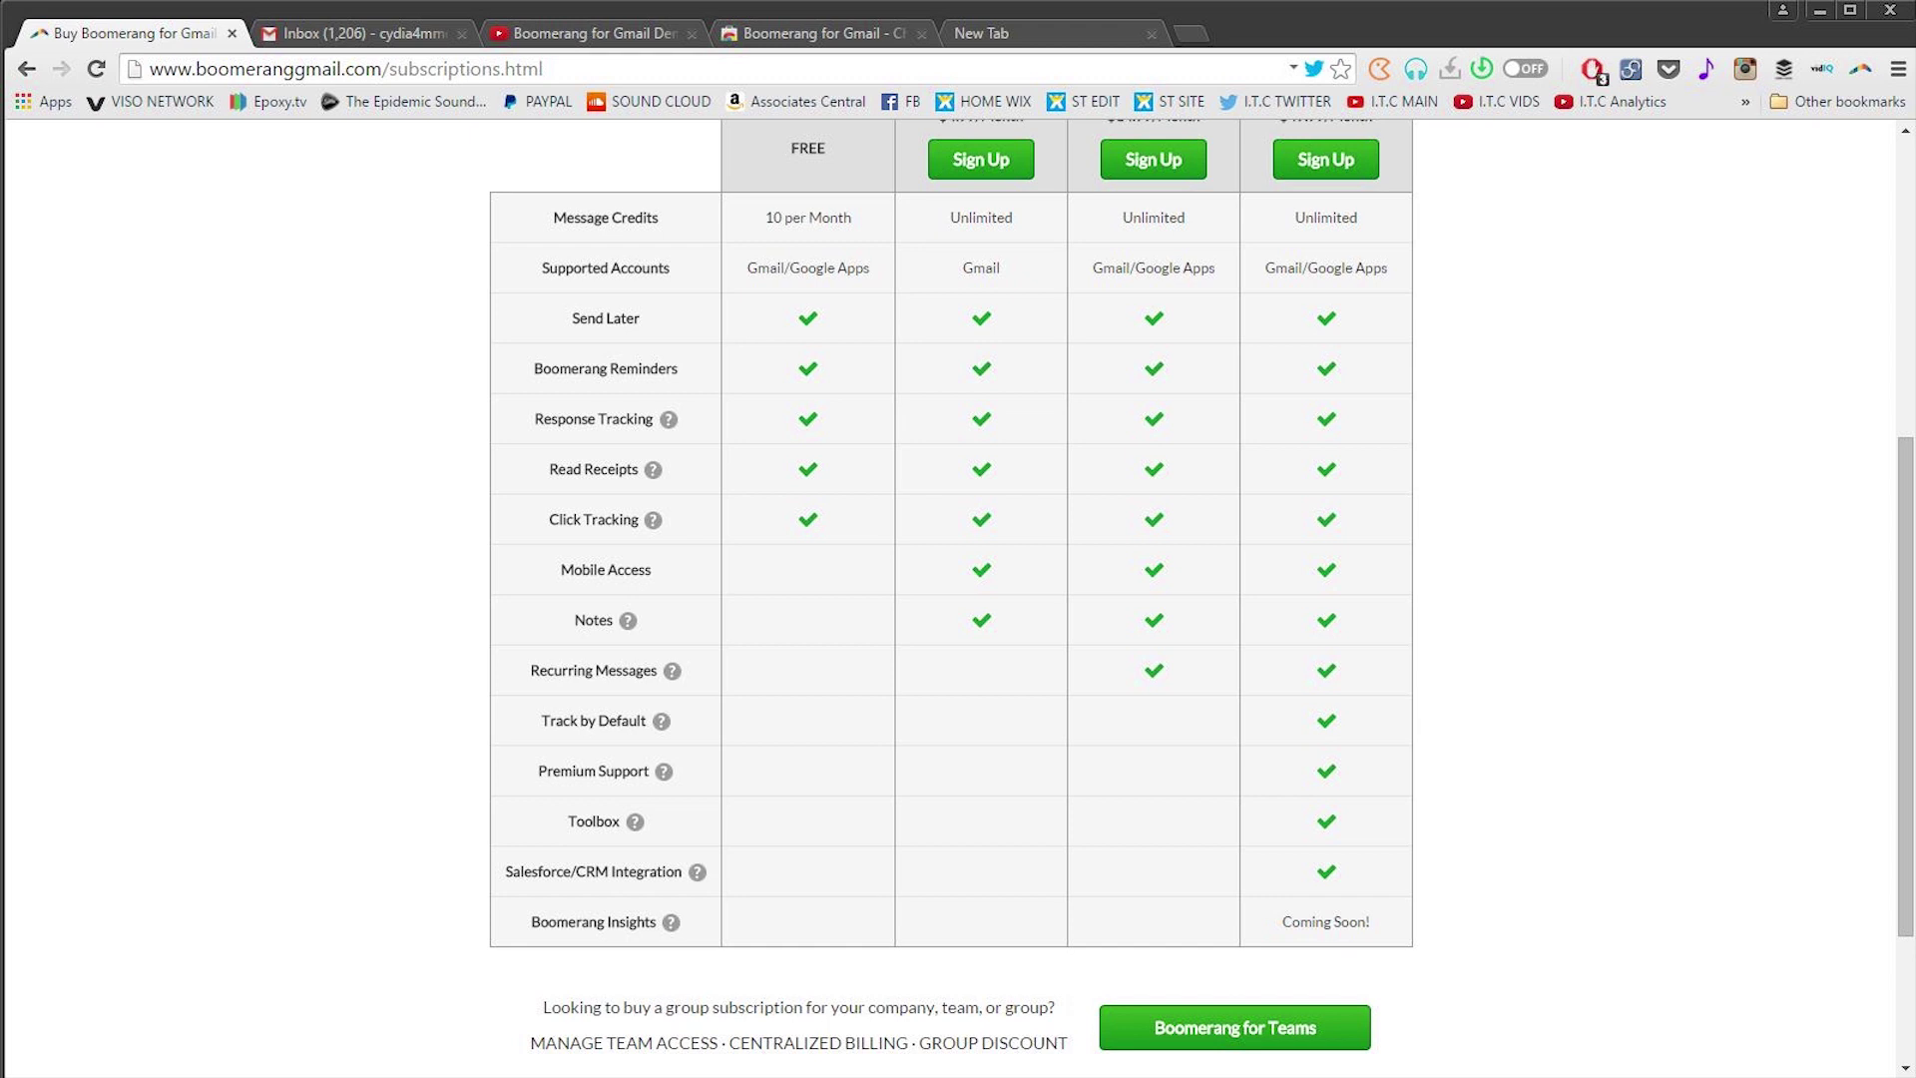
scroll(950, 599, "up", 1)
scroll(950, 599, "up", 4)
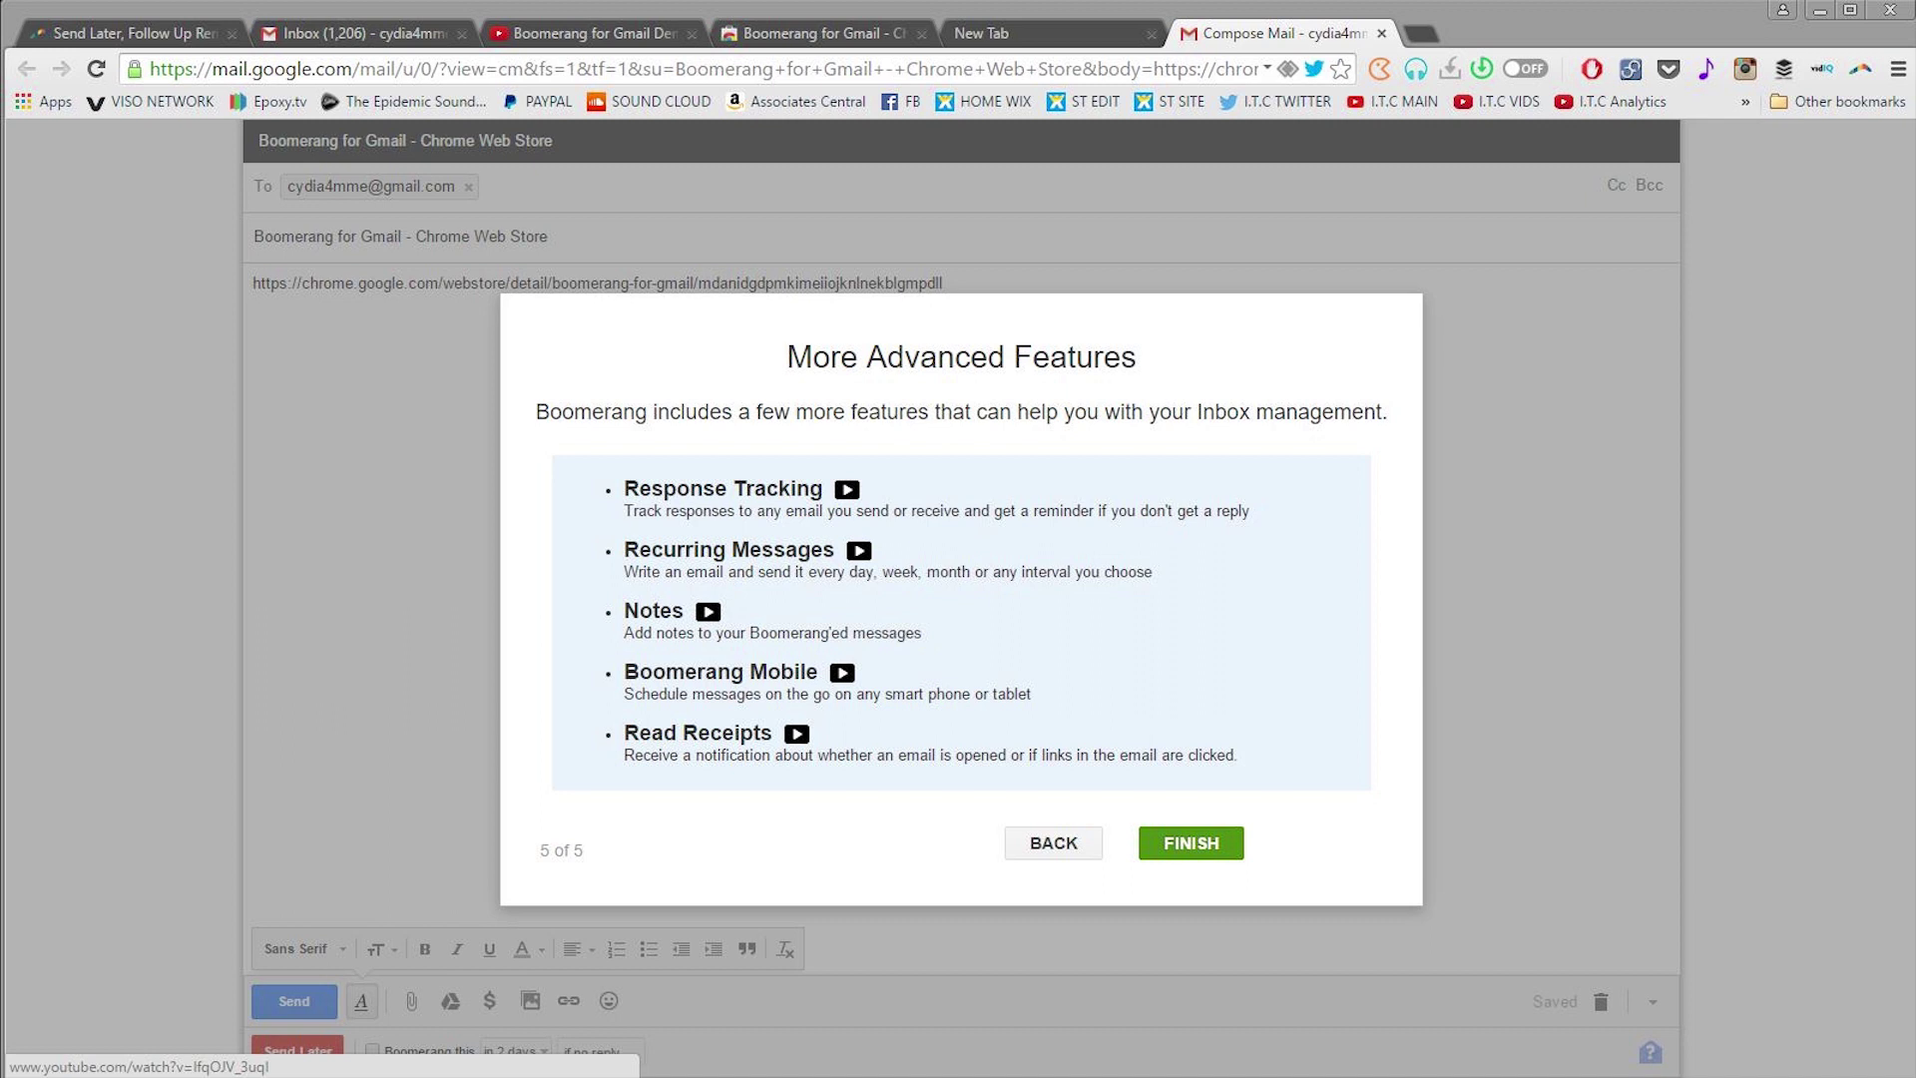
- Finish the Boomerang tour on page 5 of 5 and close it
left_click(1155, 752)
left_click(1226, 842)
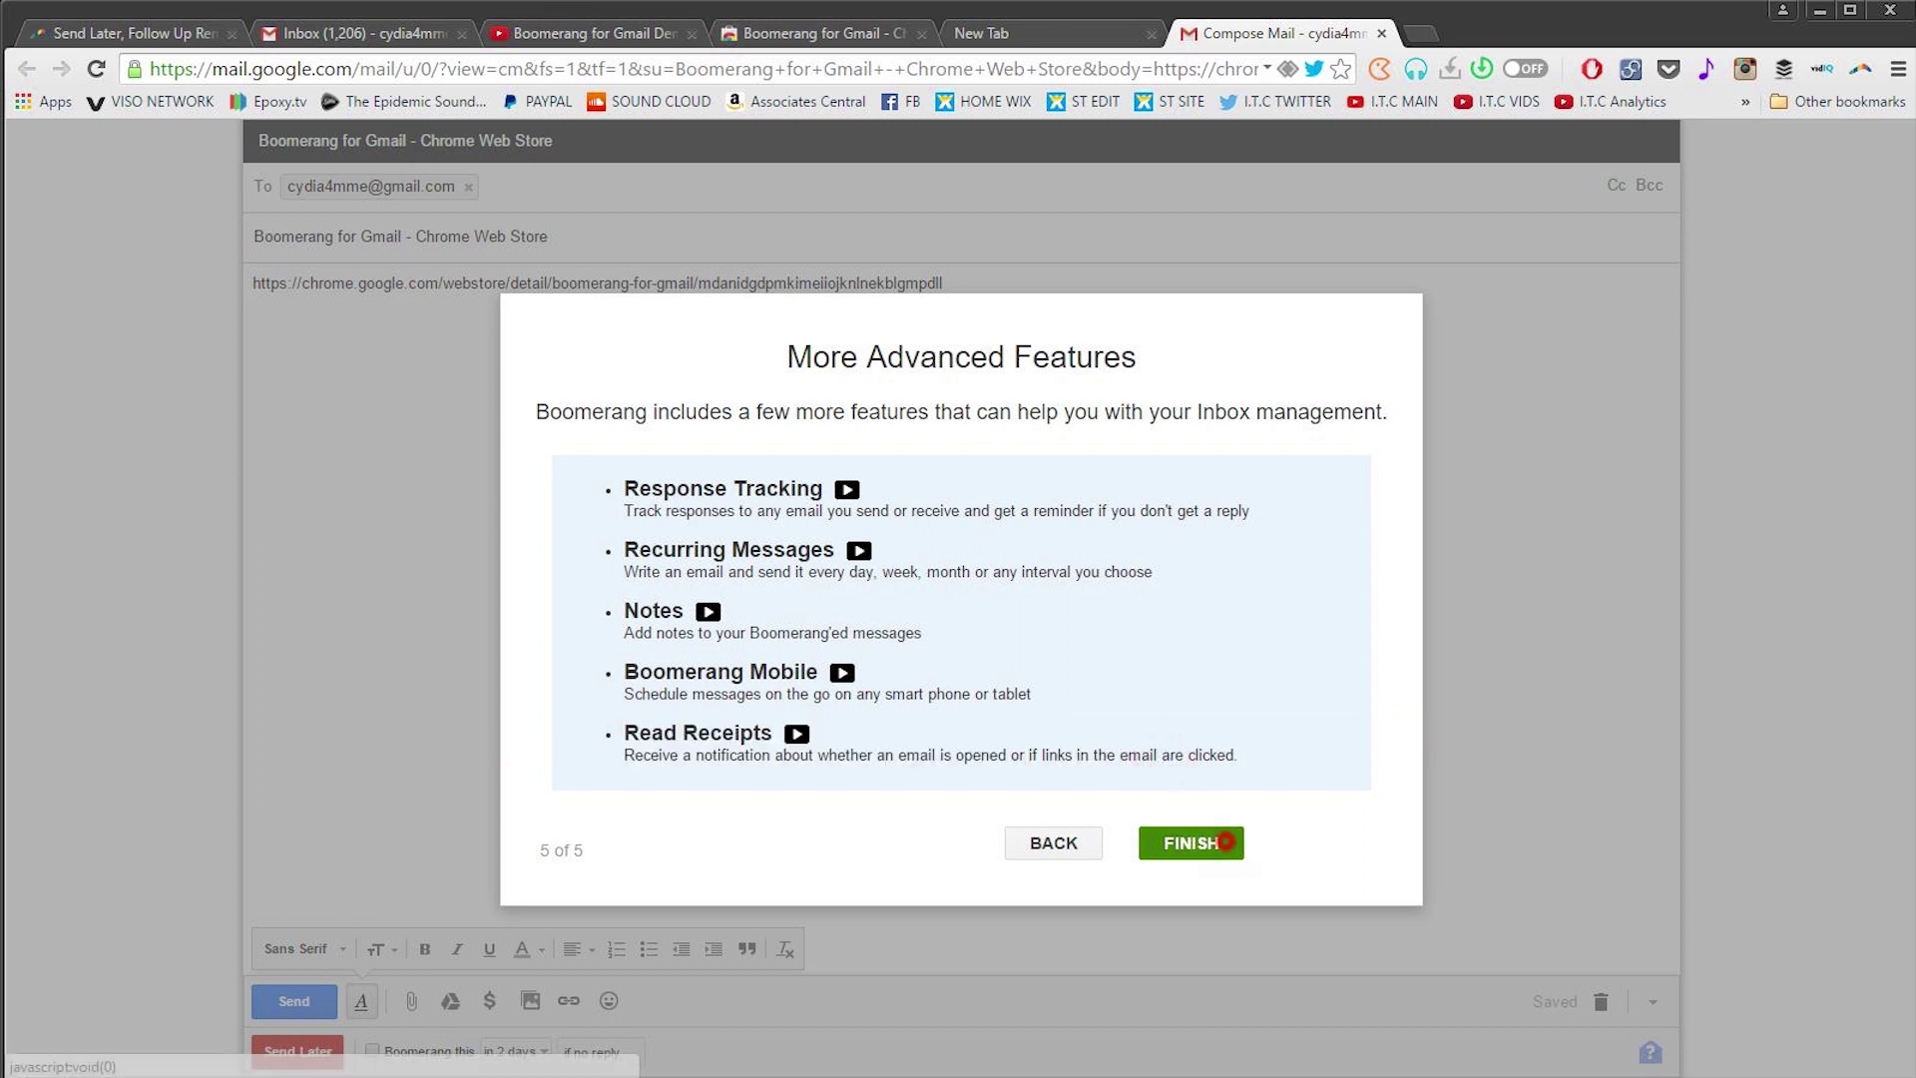
- Schedule the draft with Send Later, confirming the suggested specific send time
left_click(1016, 307)
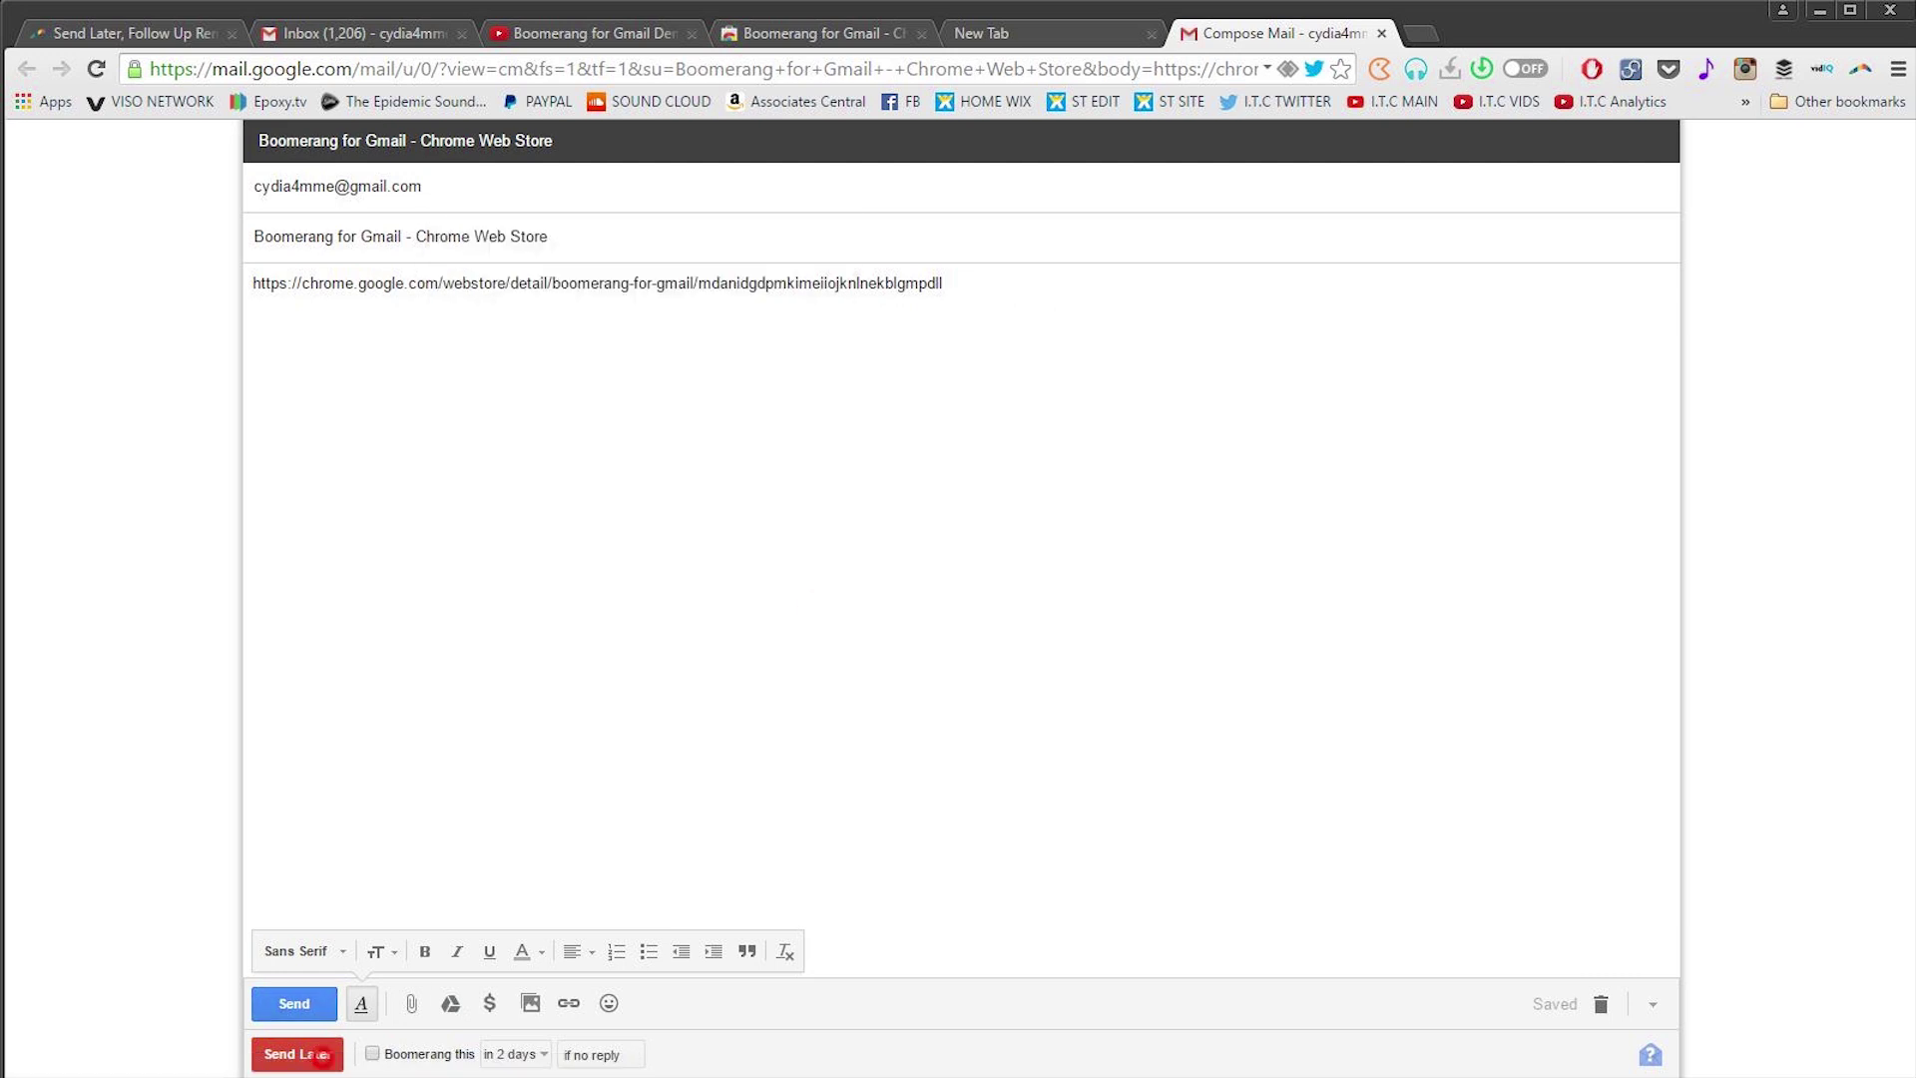
left_click(318, 1055)
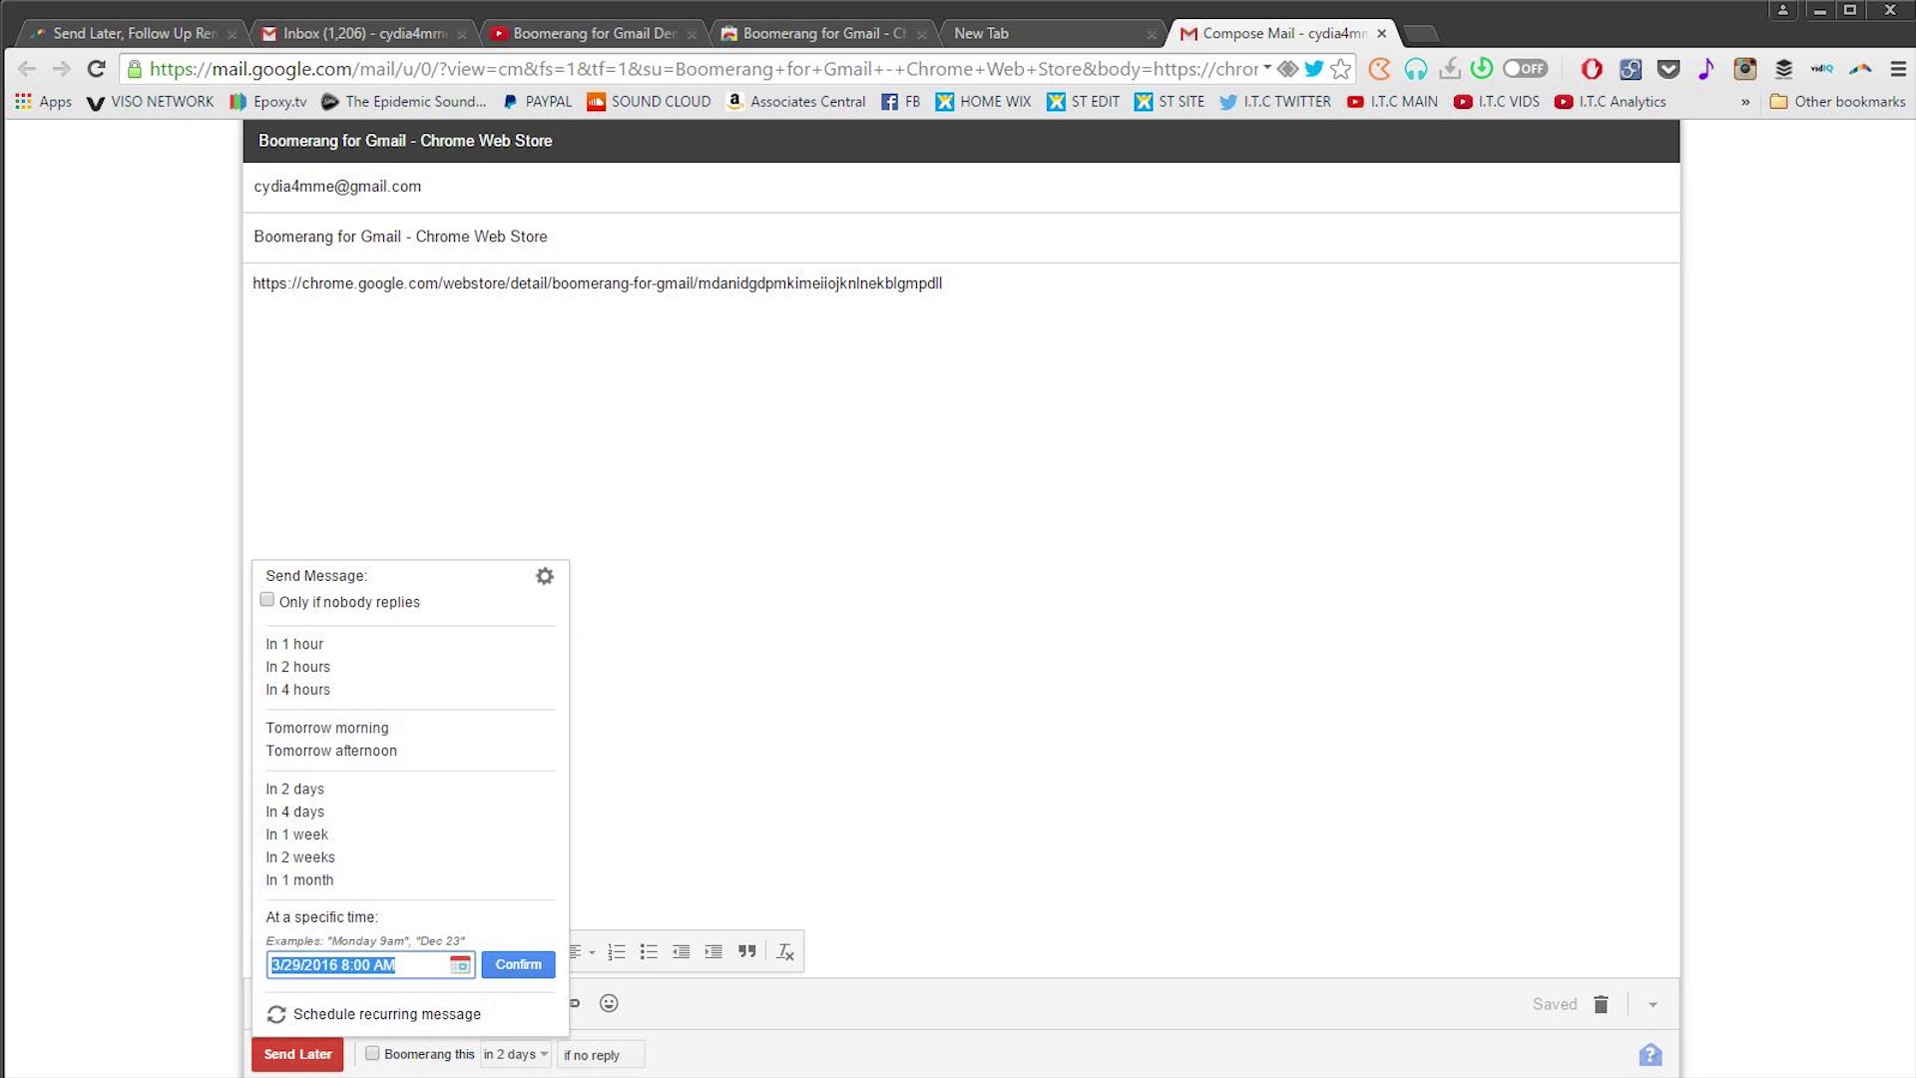
left_click(518, 964)
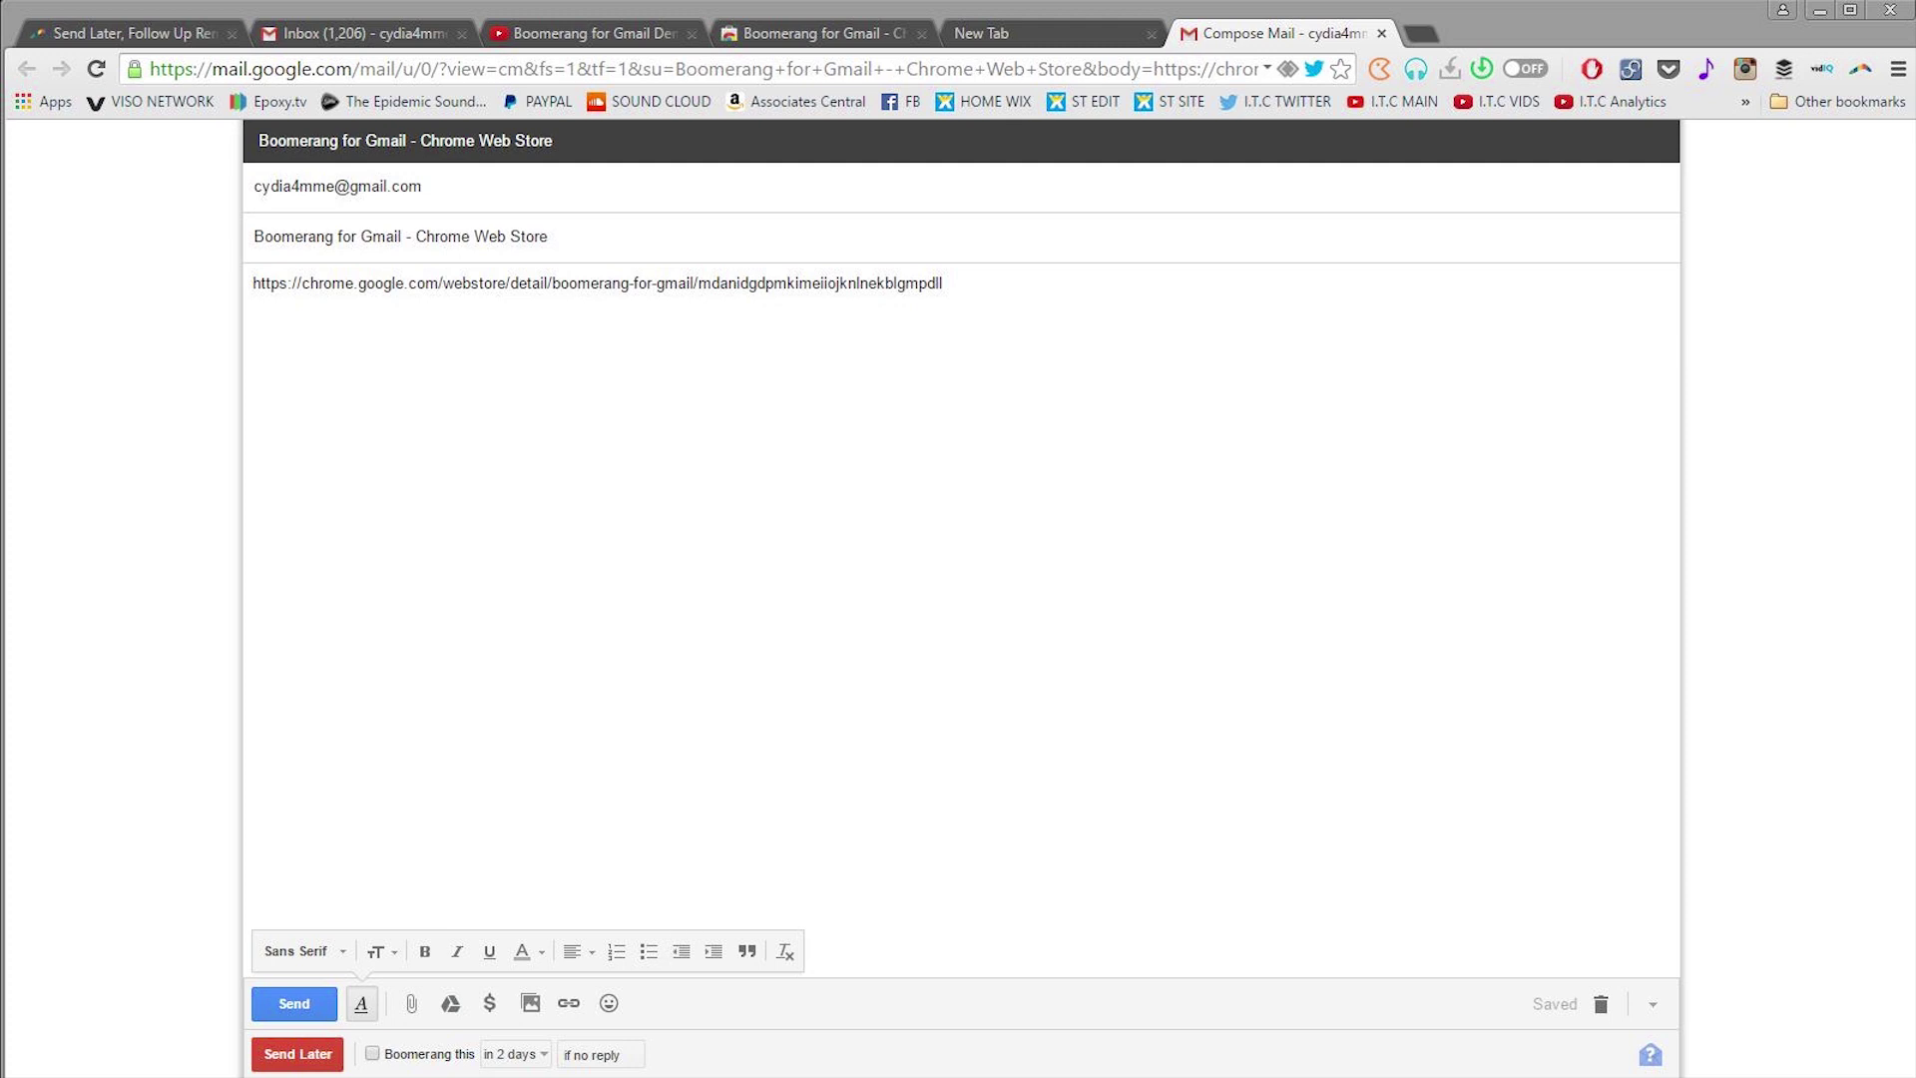
- Set the draft to boomerang back in 2 days if there is no reply
left_click(372, 1053)
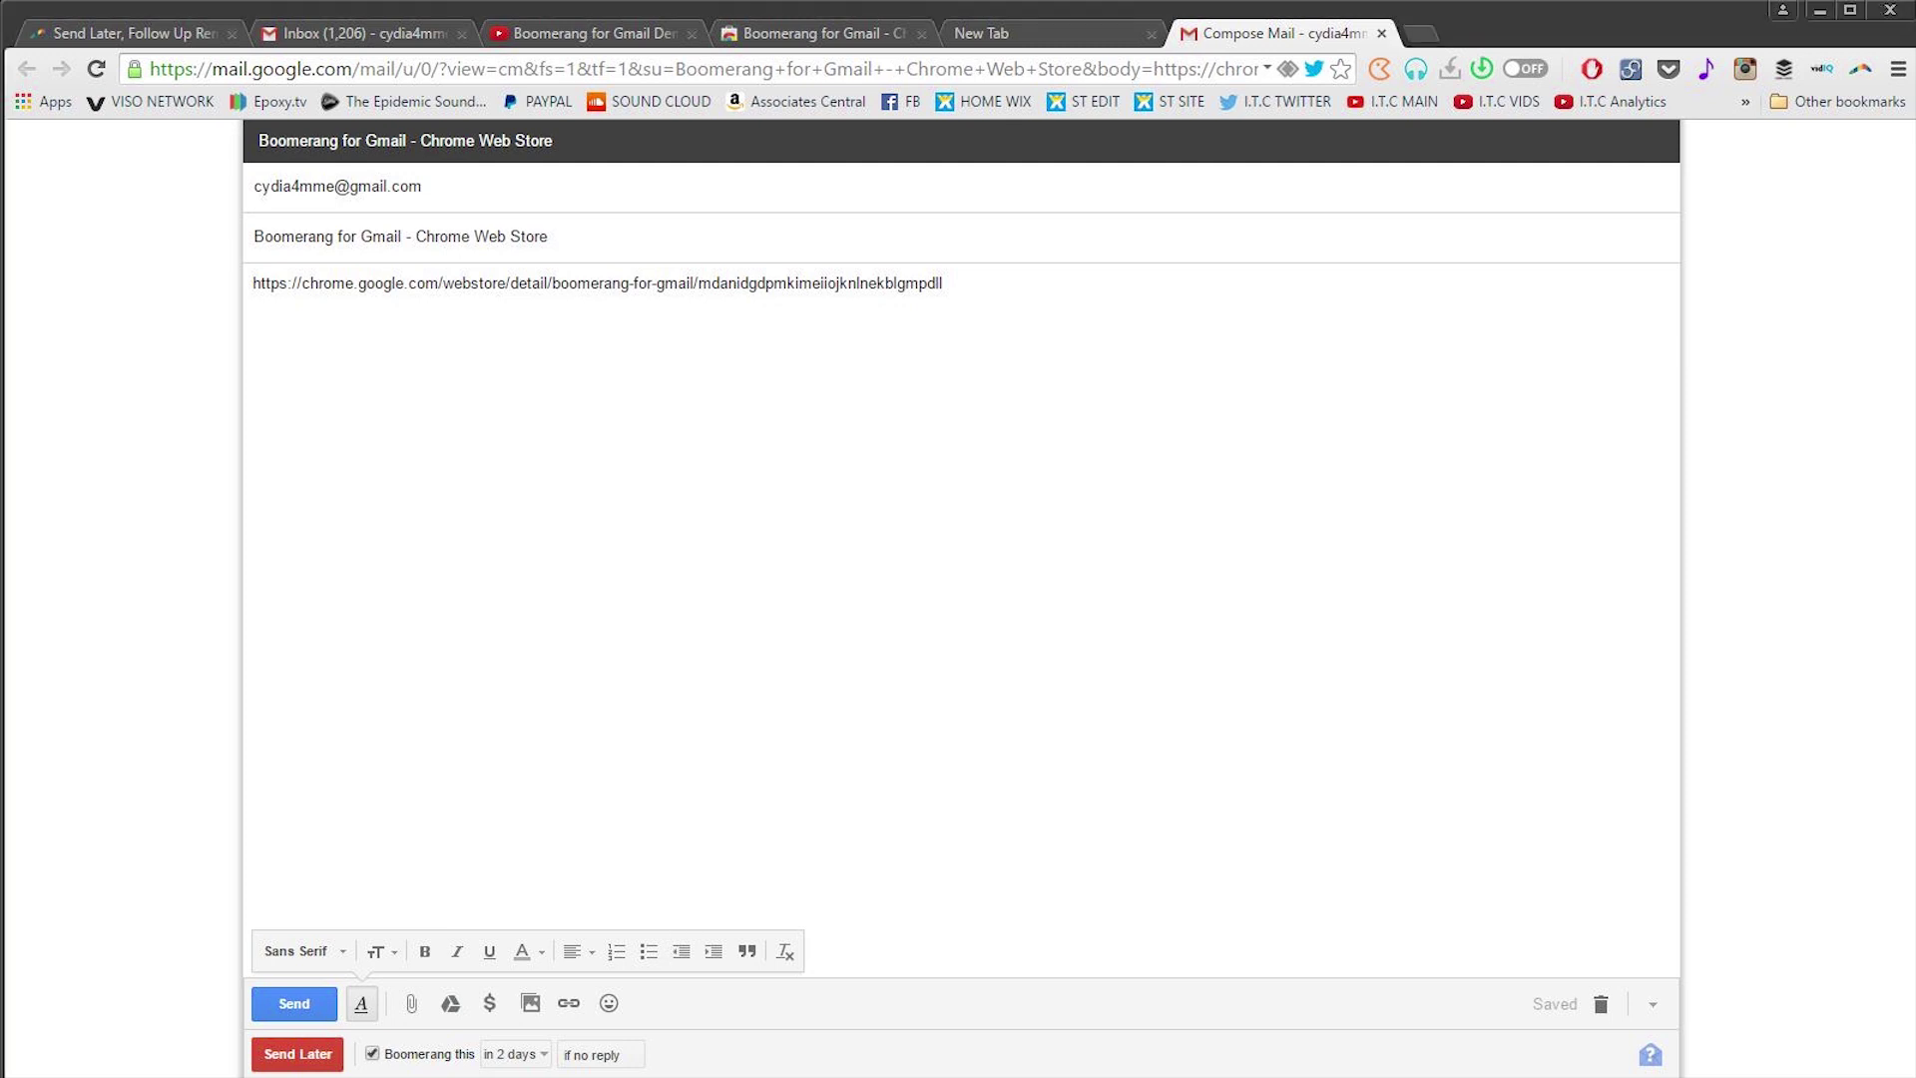
left_click(600, 1055)
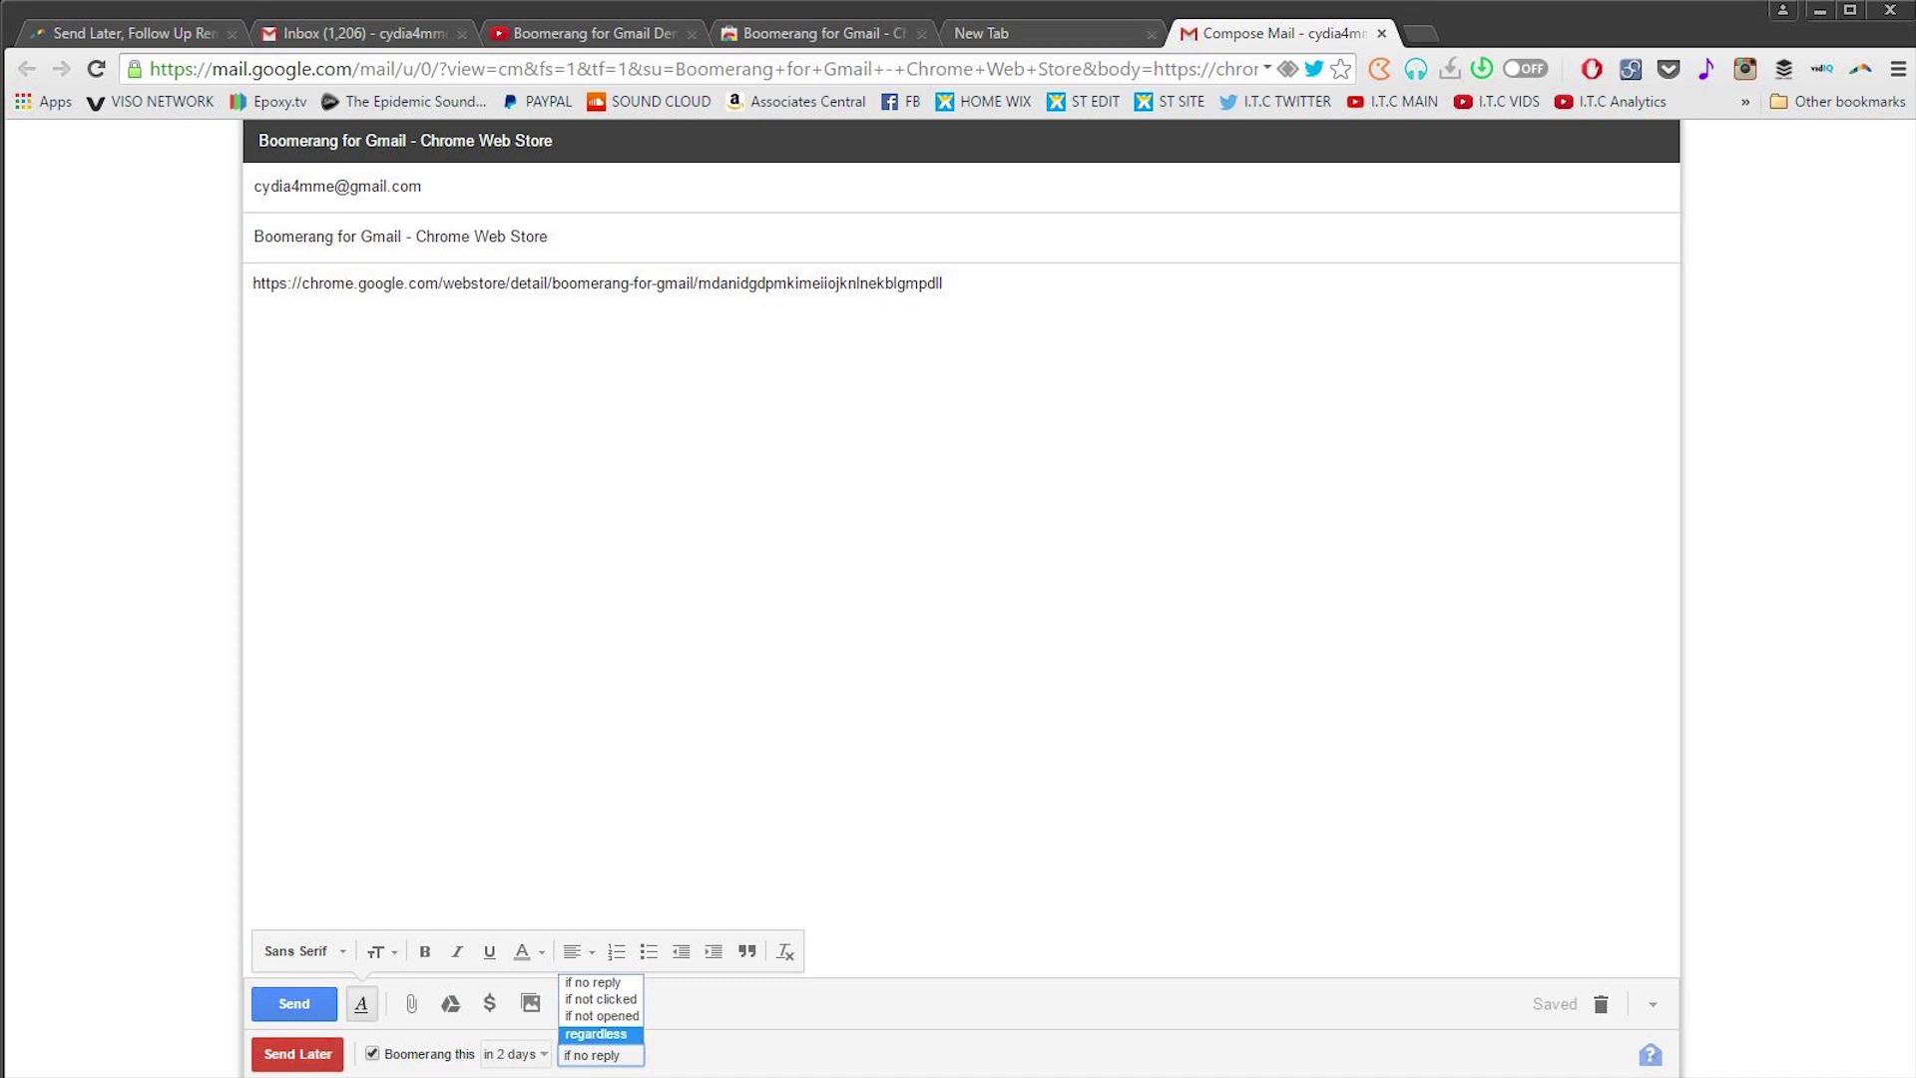
left_click(516, 1054)
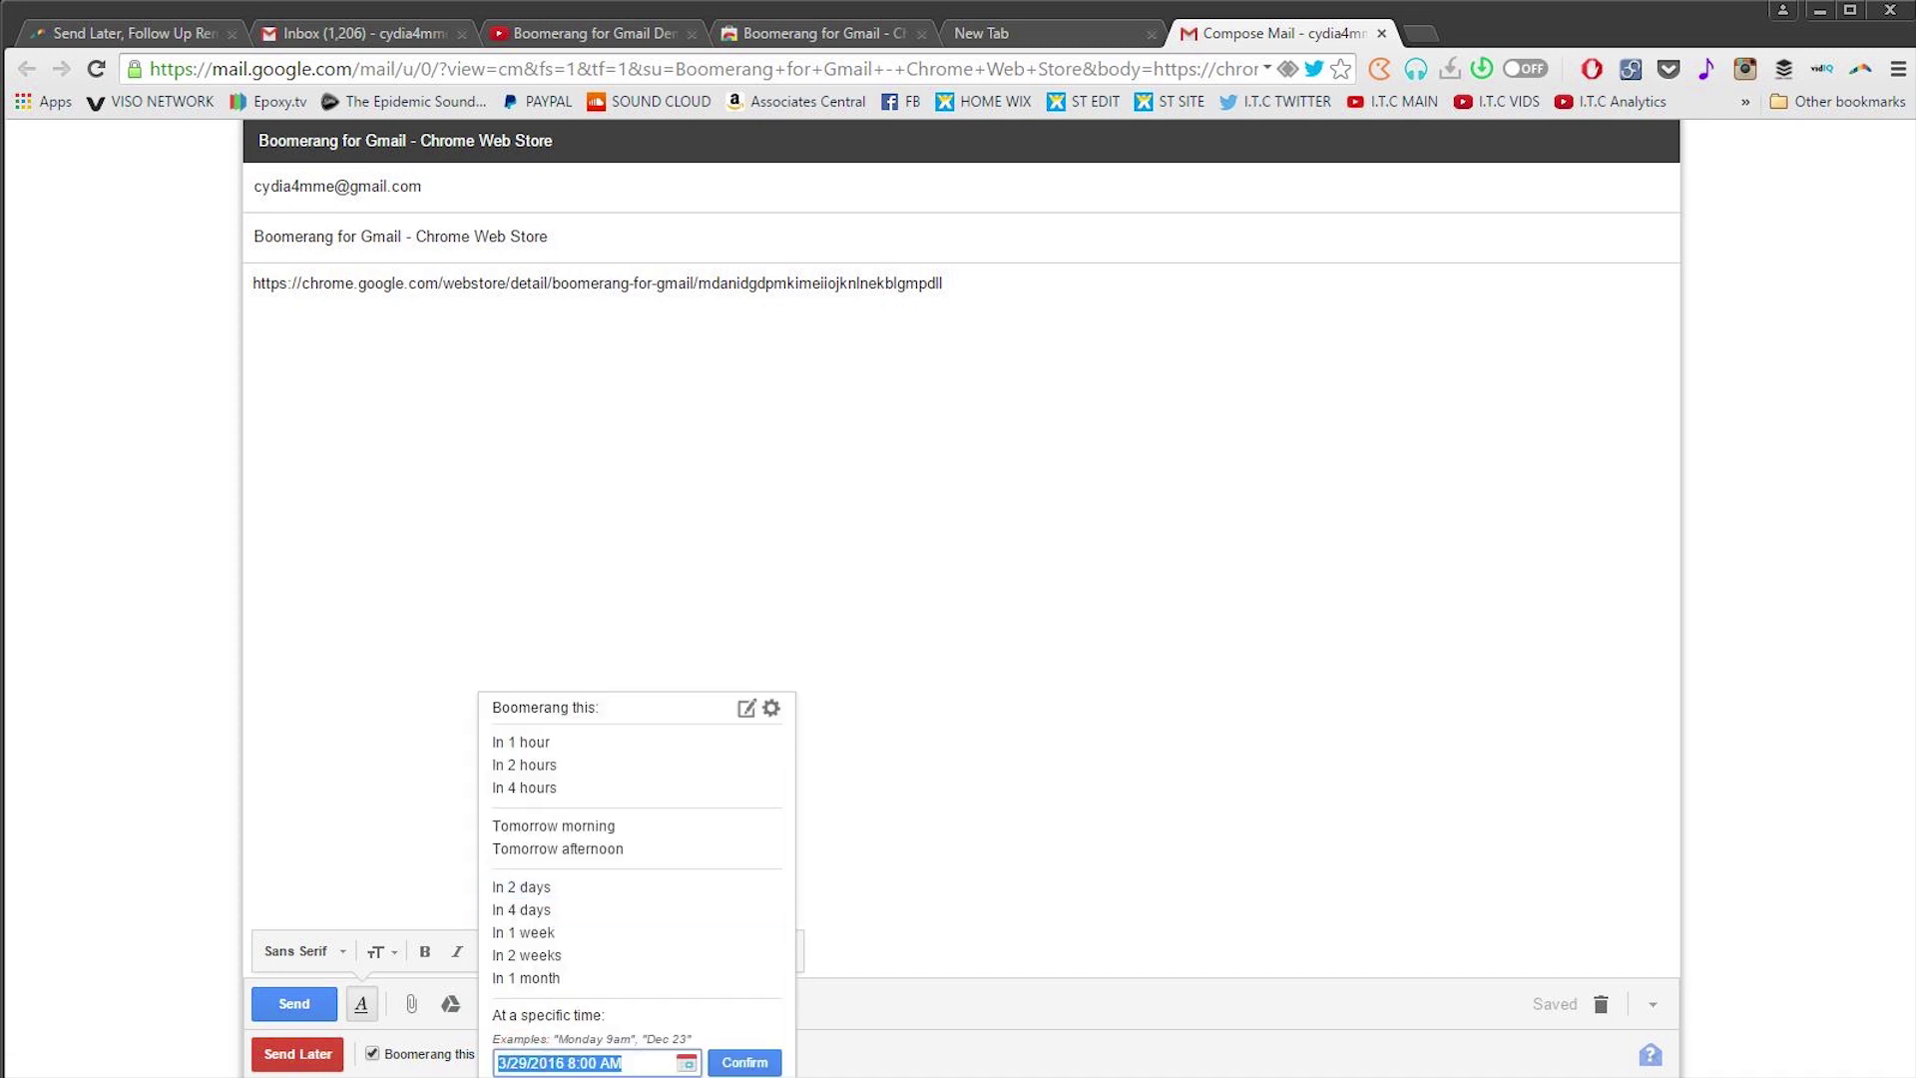
left_click(974, 563)
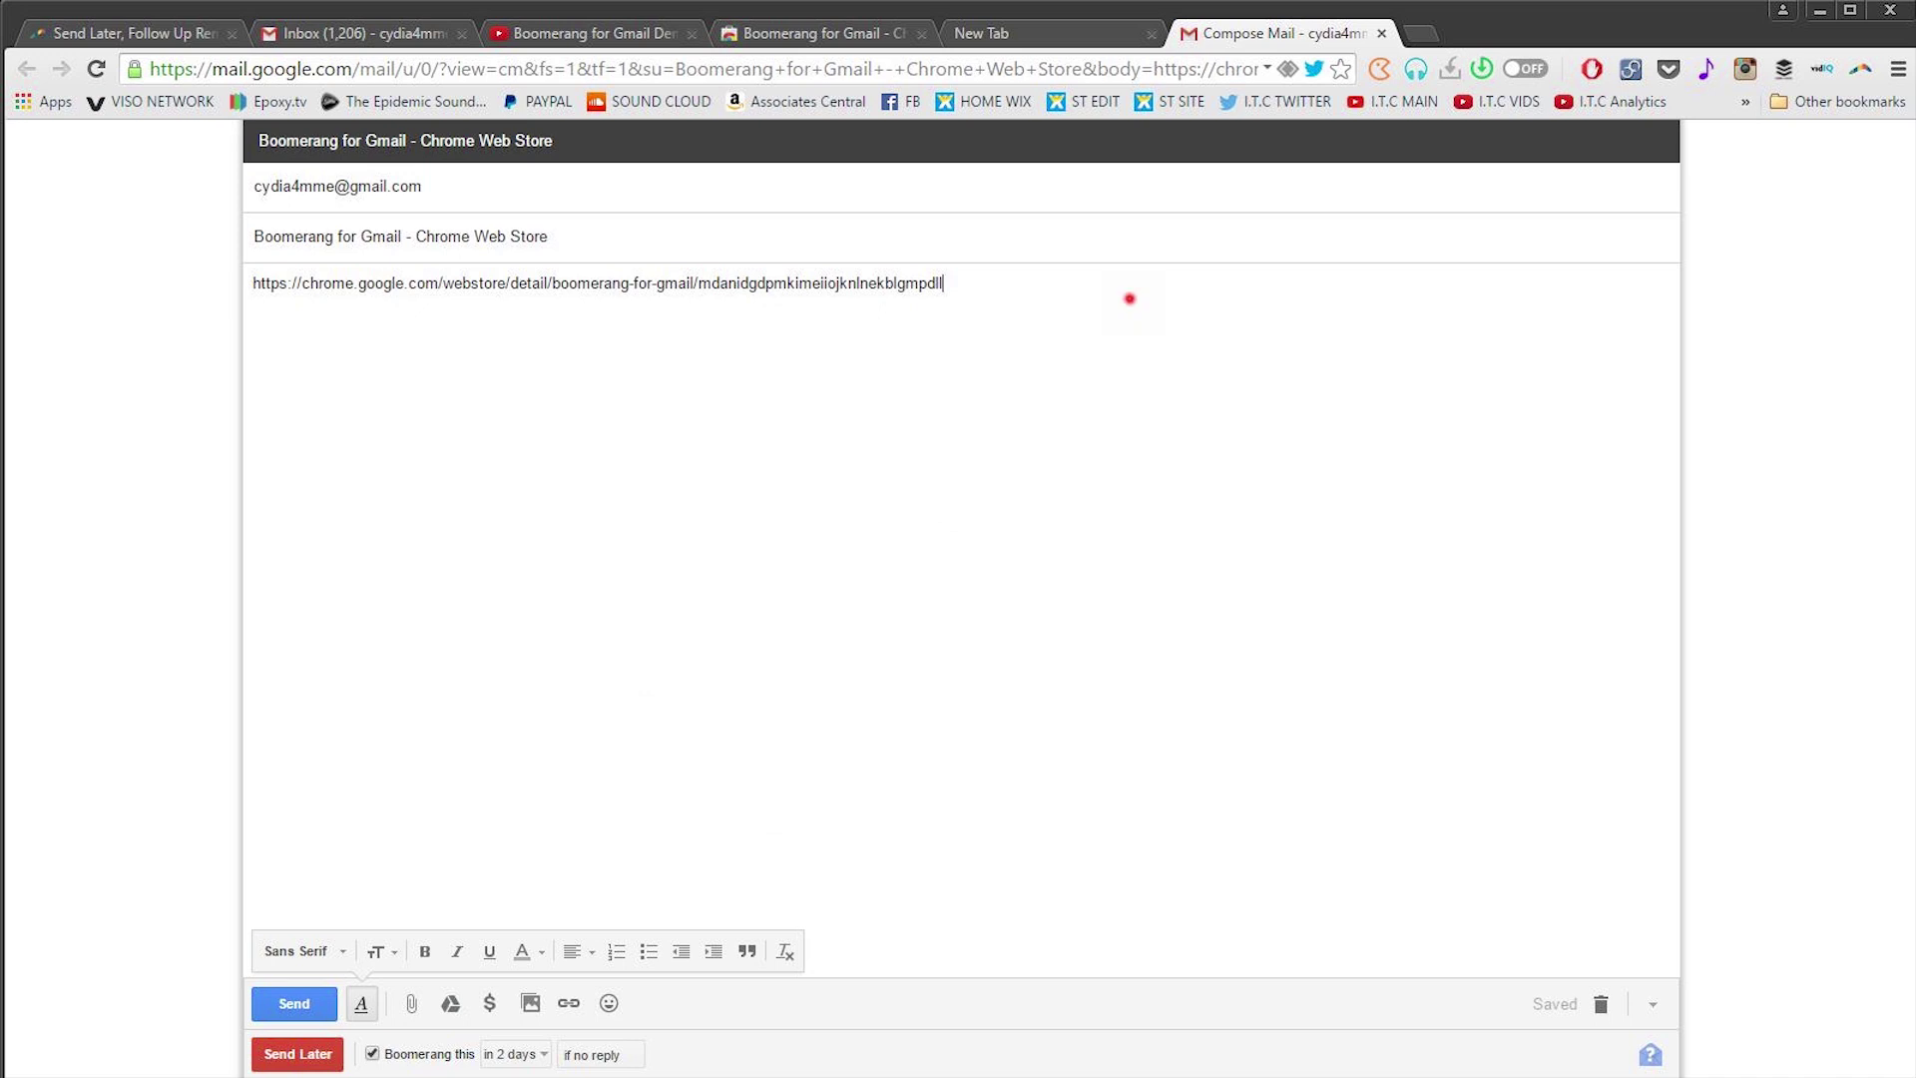
triple_click(1129, 298)
- Replace the link with 'Hi' and turn on read receipt and click tracking
type("Hi")
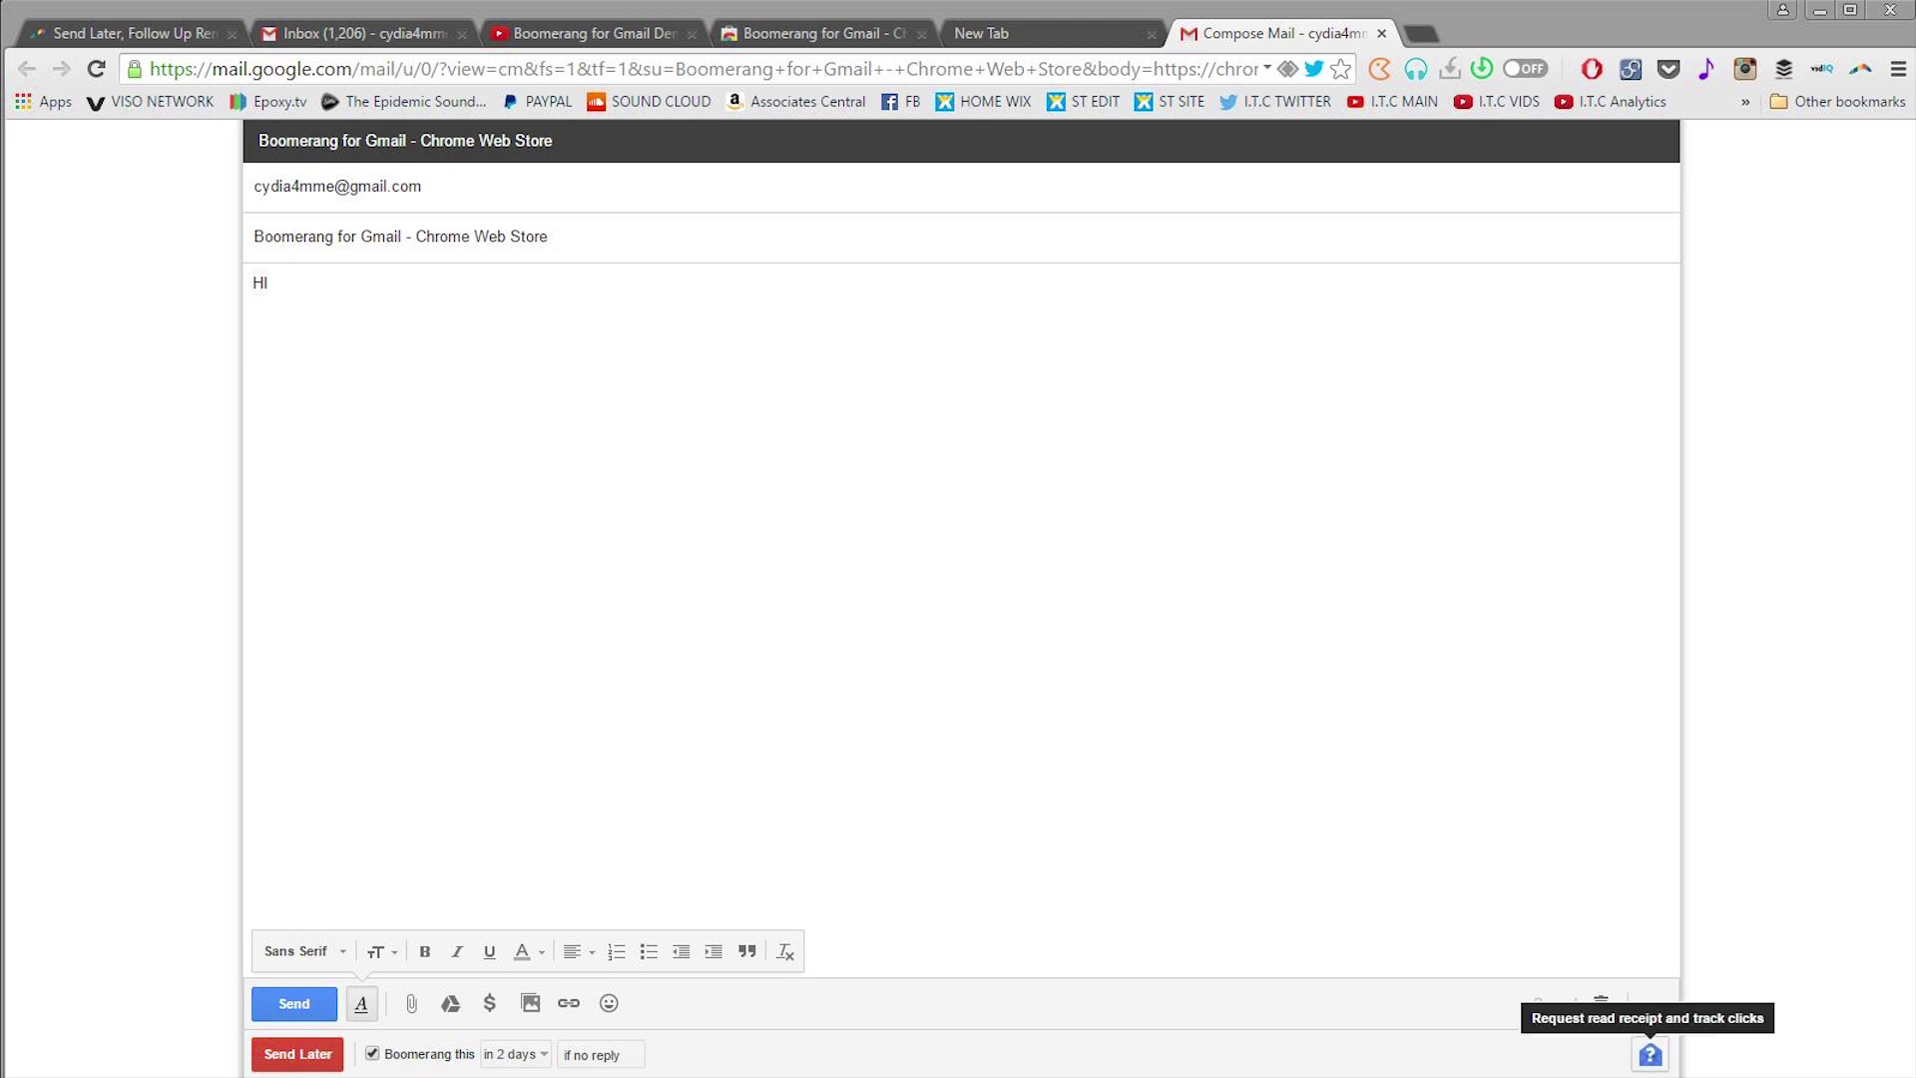
left_click(1649, 1055)
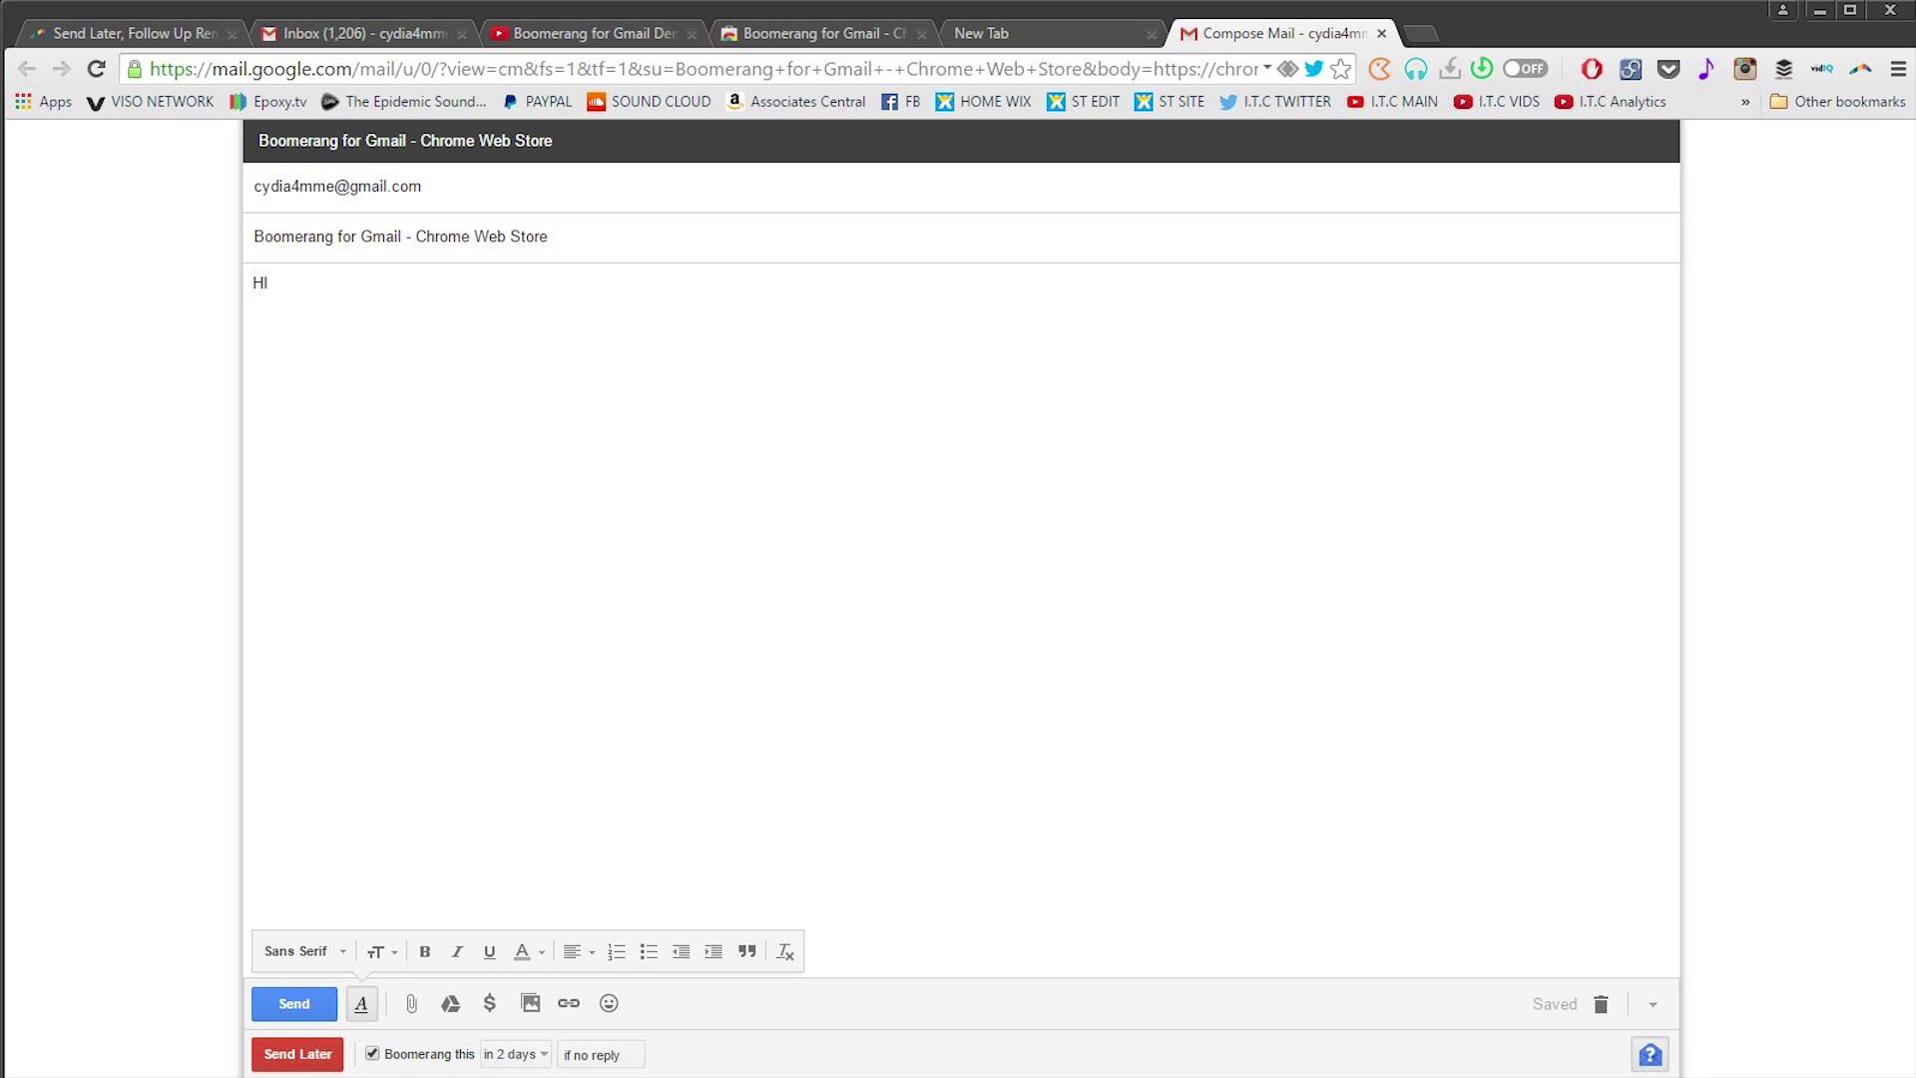
left_click(535, 305)
- Close the draft and boomerang the Ebates deals email to return in 4 days
left_click(1890, 10)
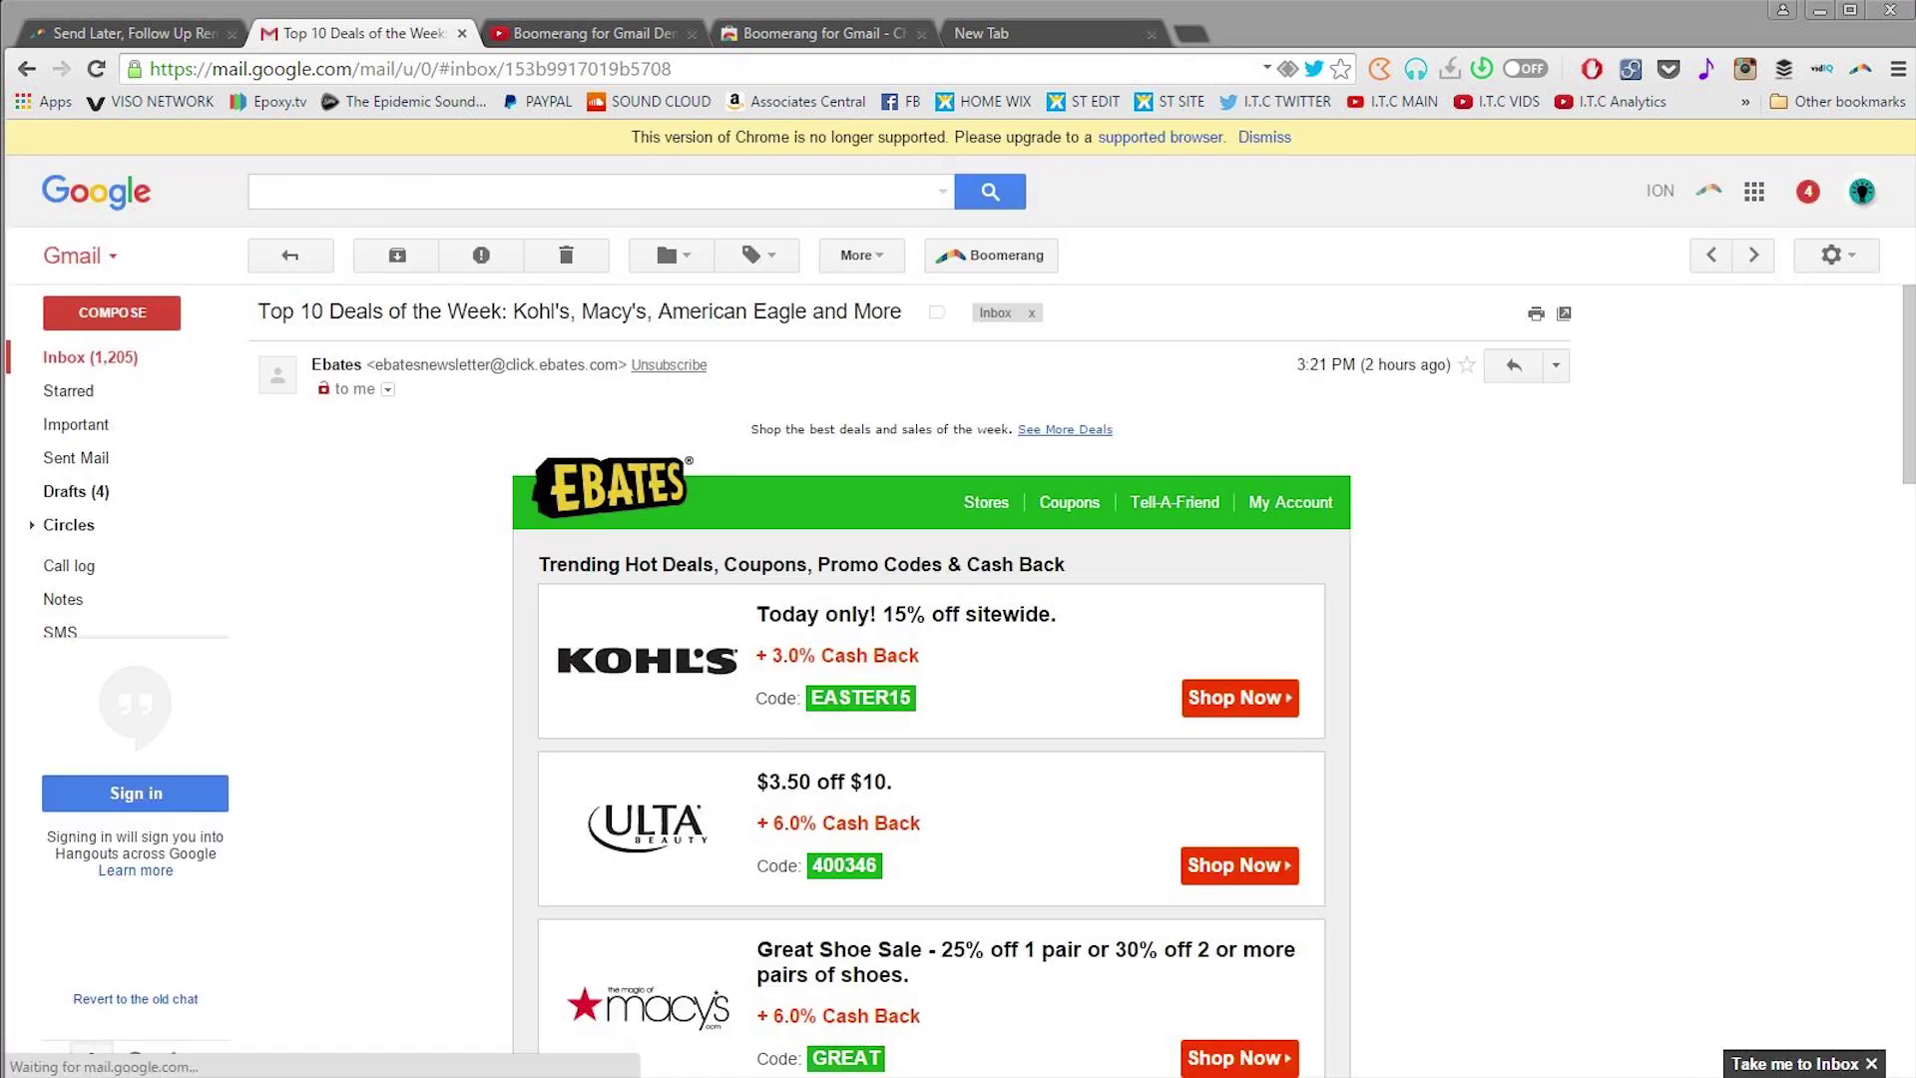
left_click(1003, 256)
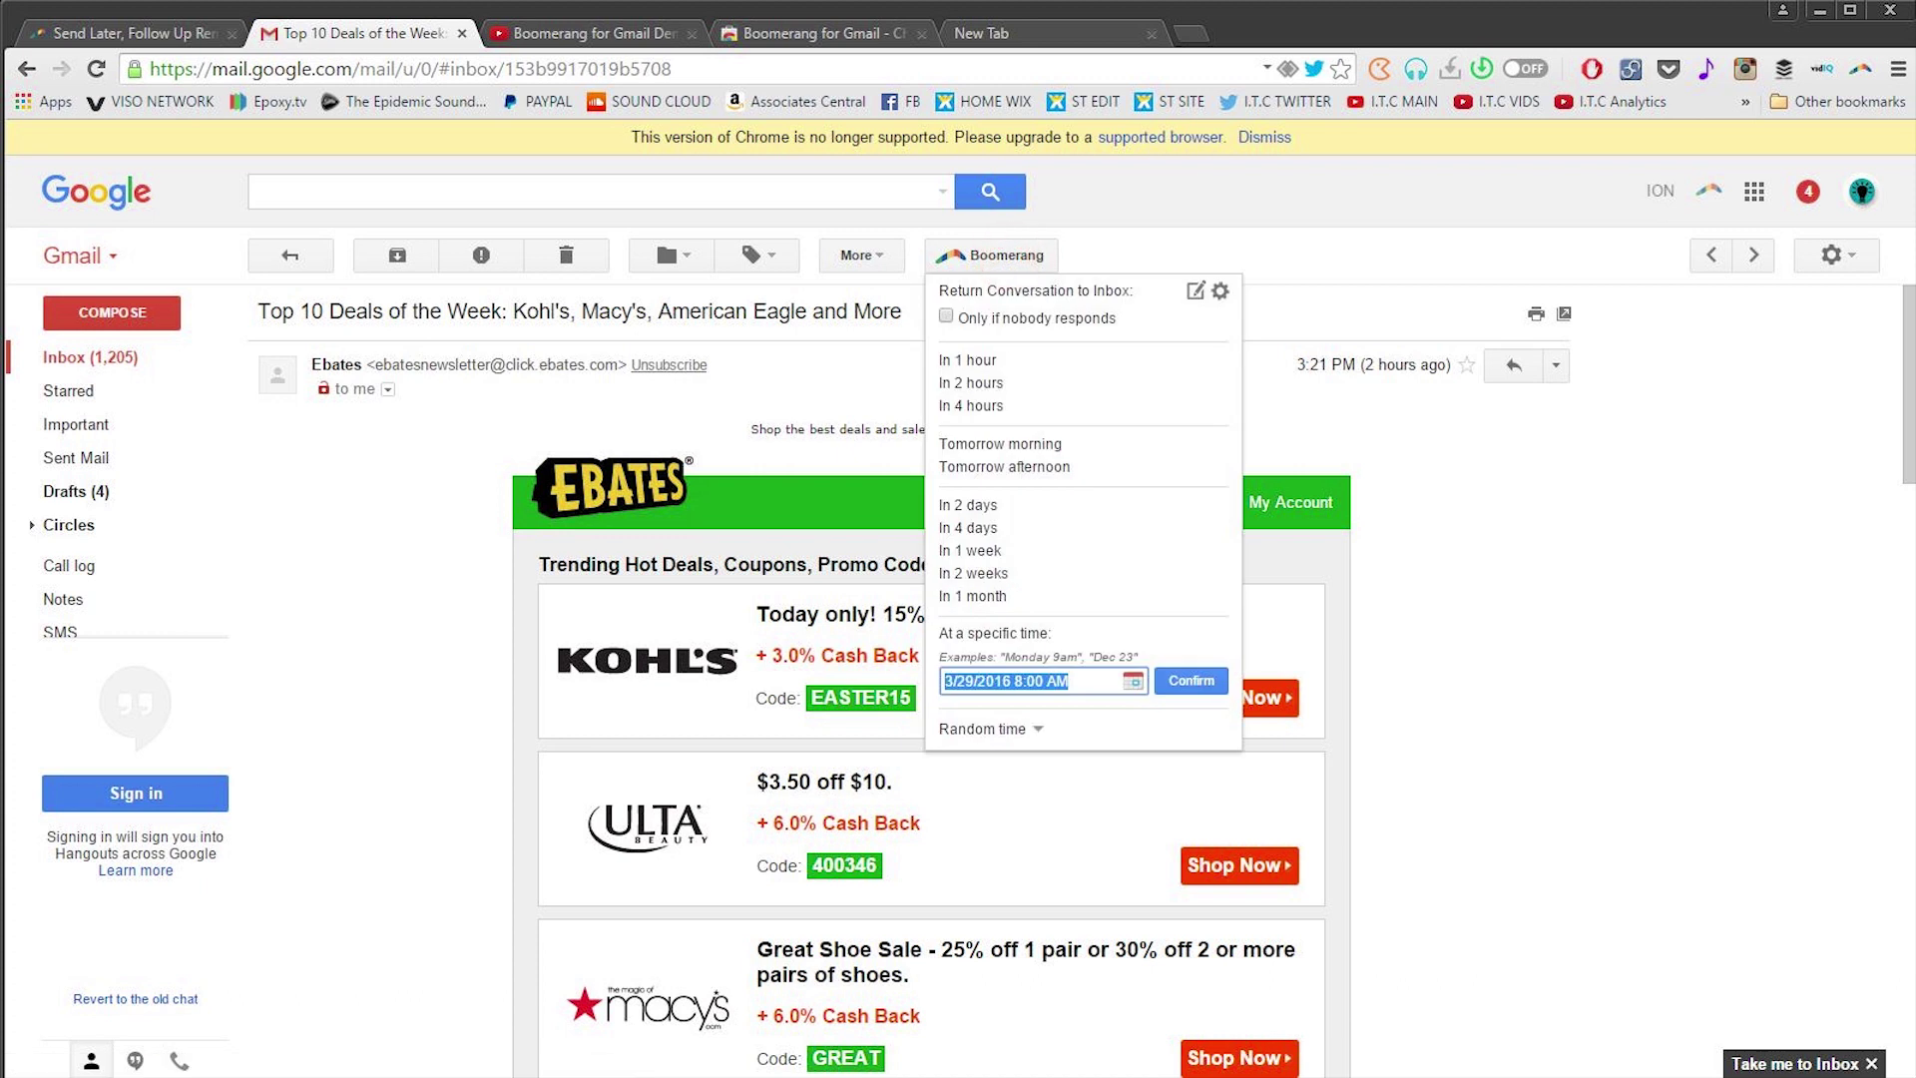
left_click(1222, 227)
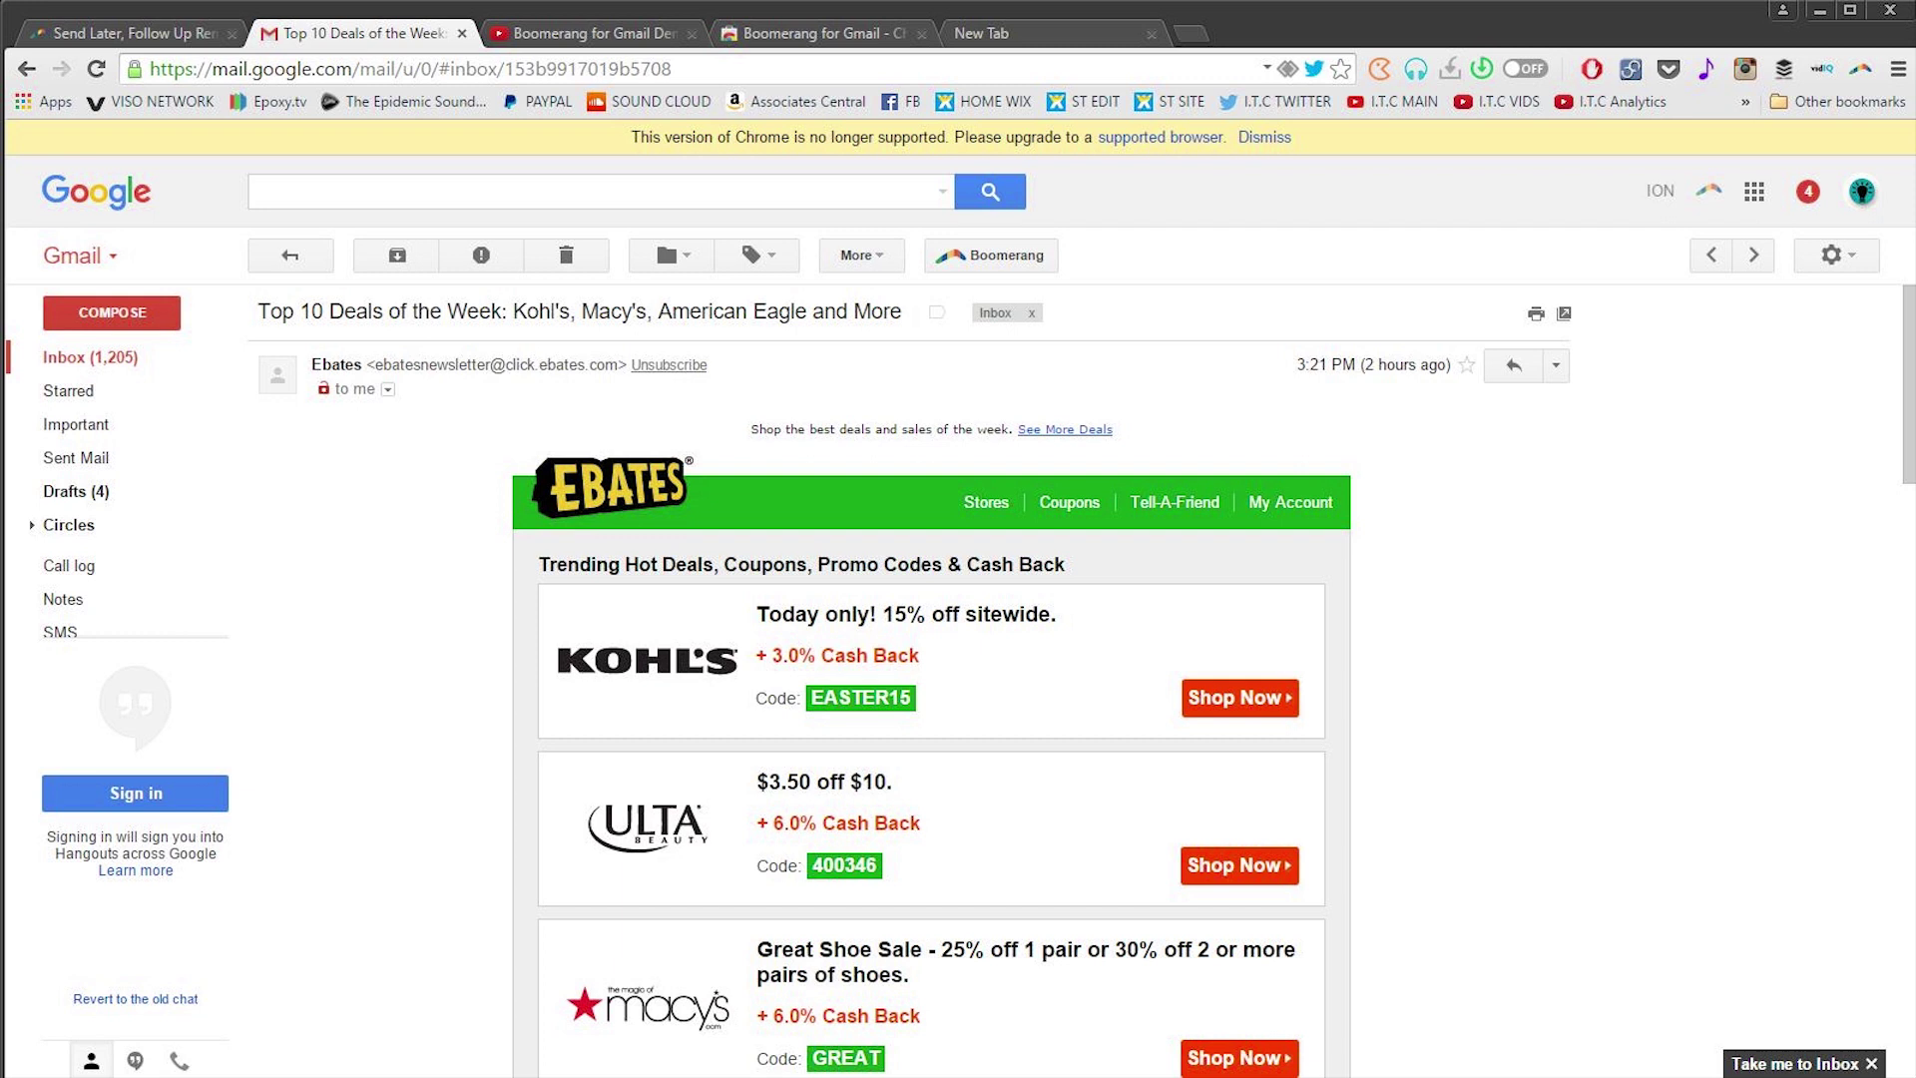
left_click(1018, 255)
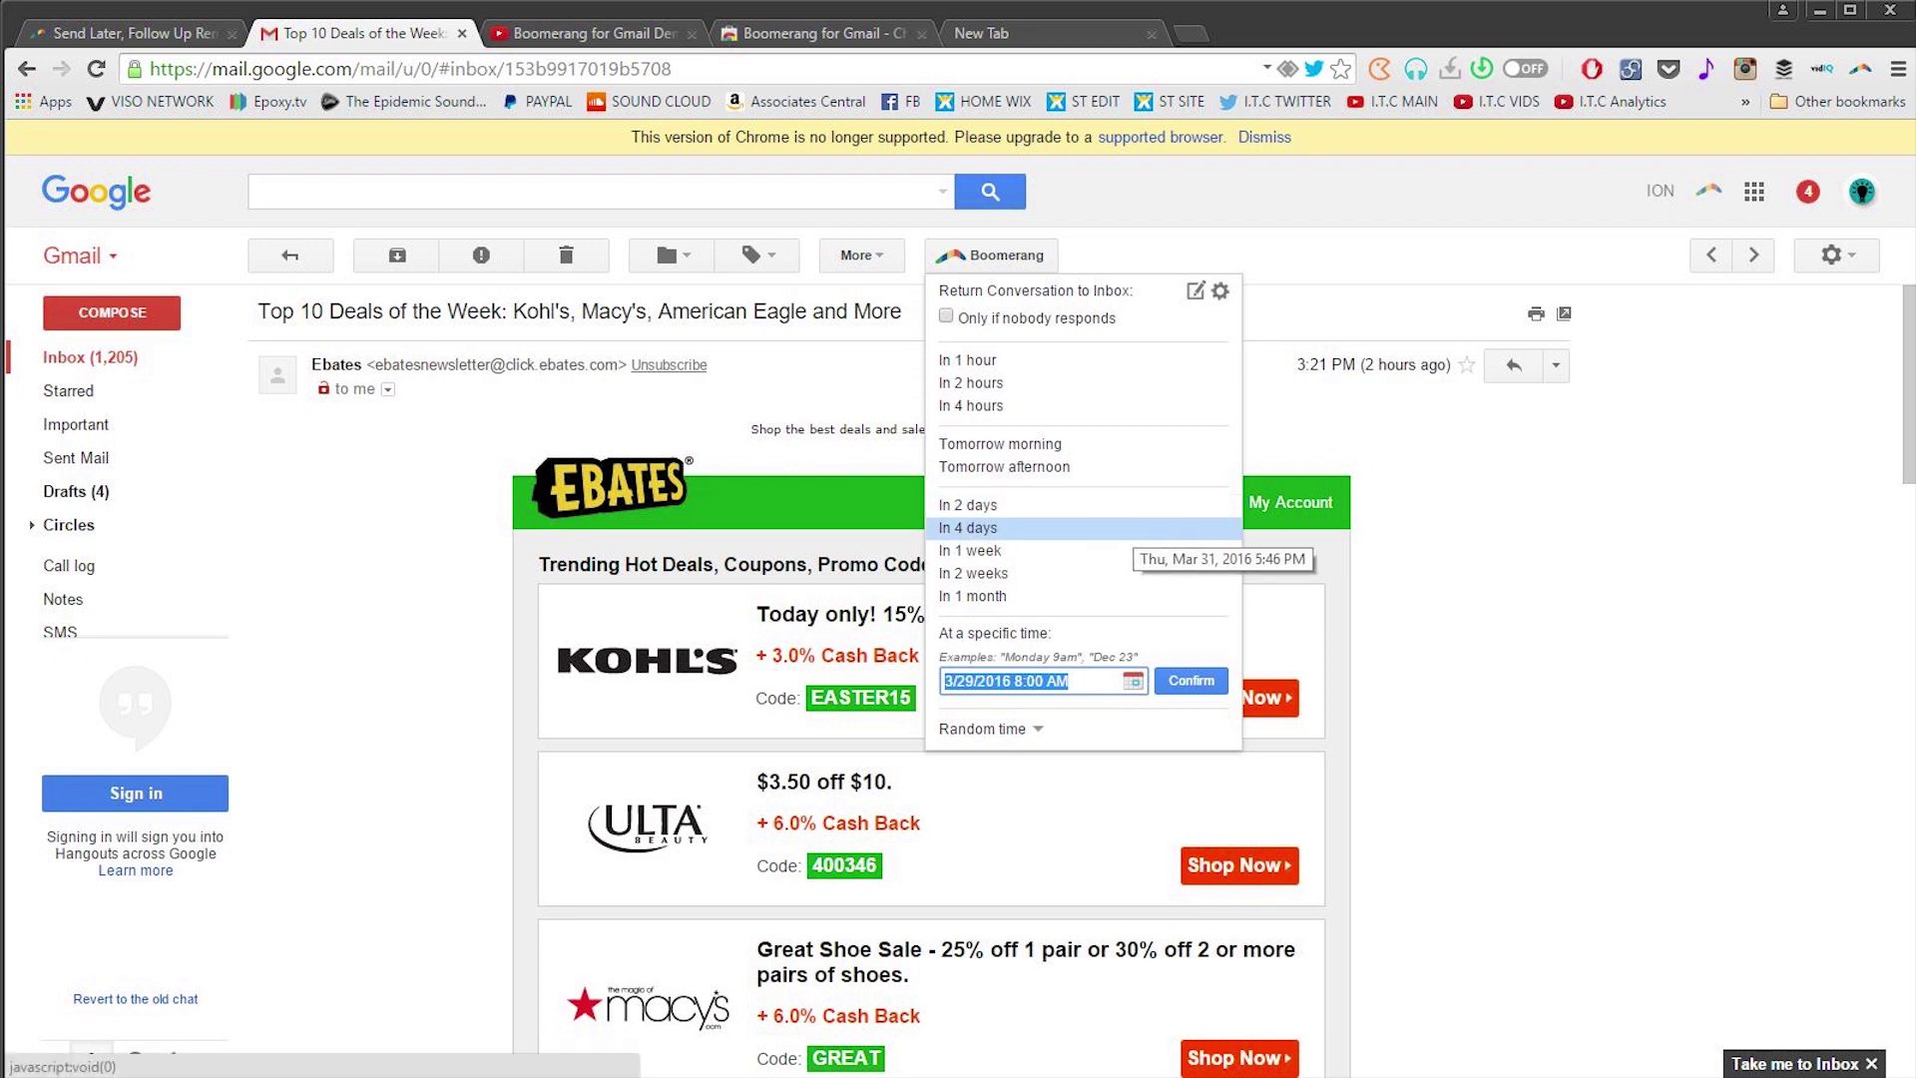
left_click(1034, 524)
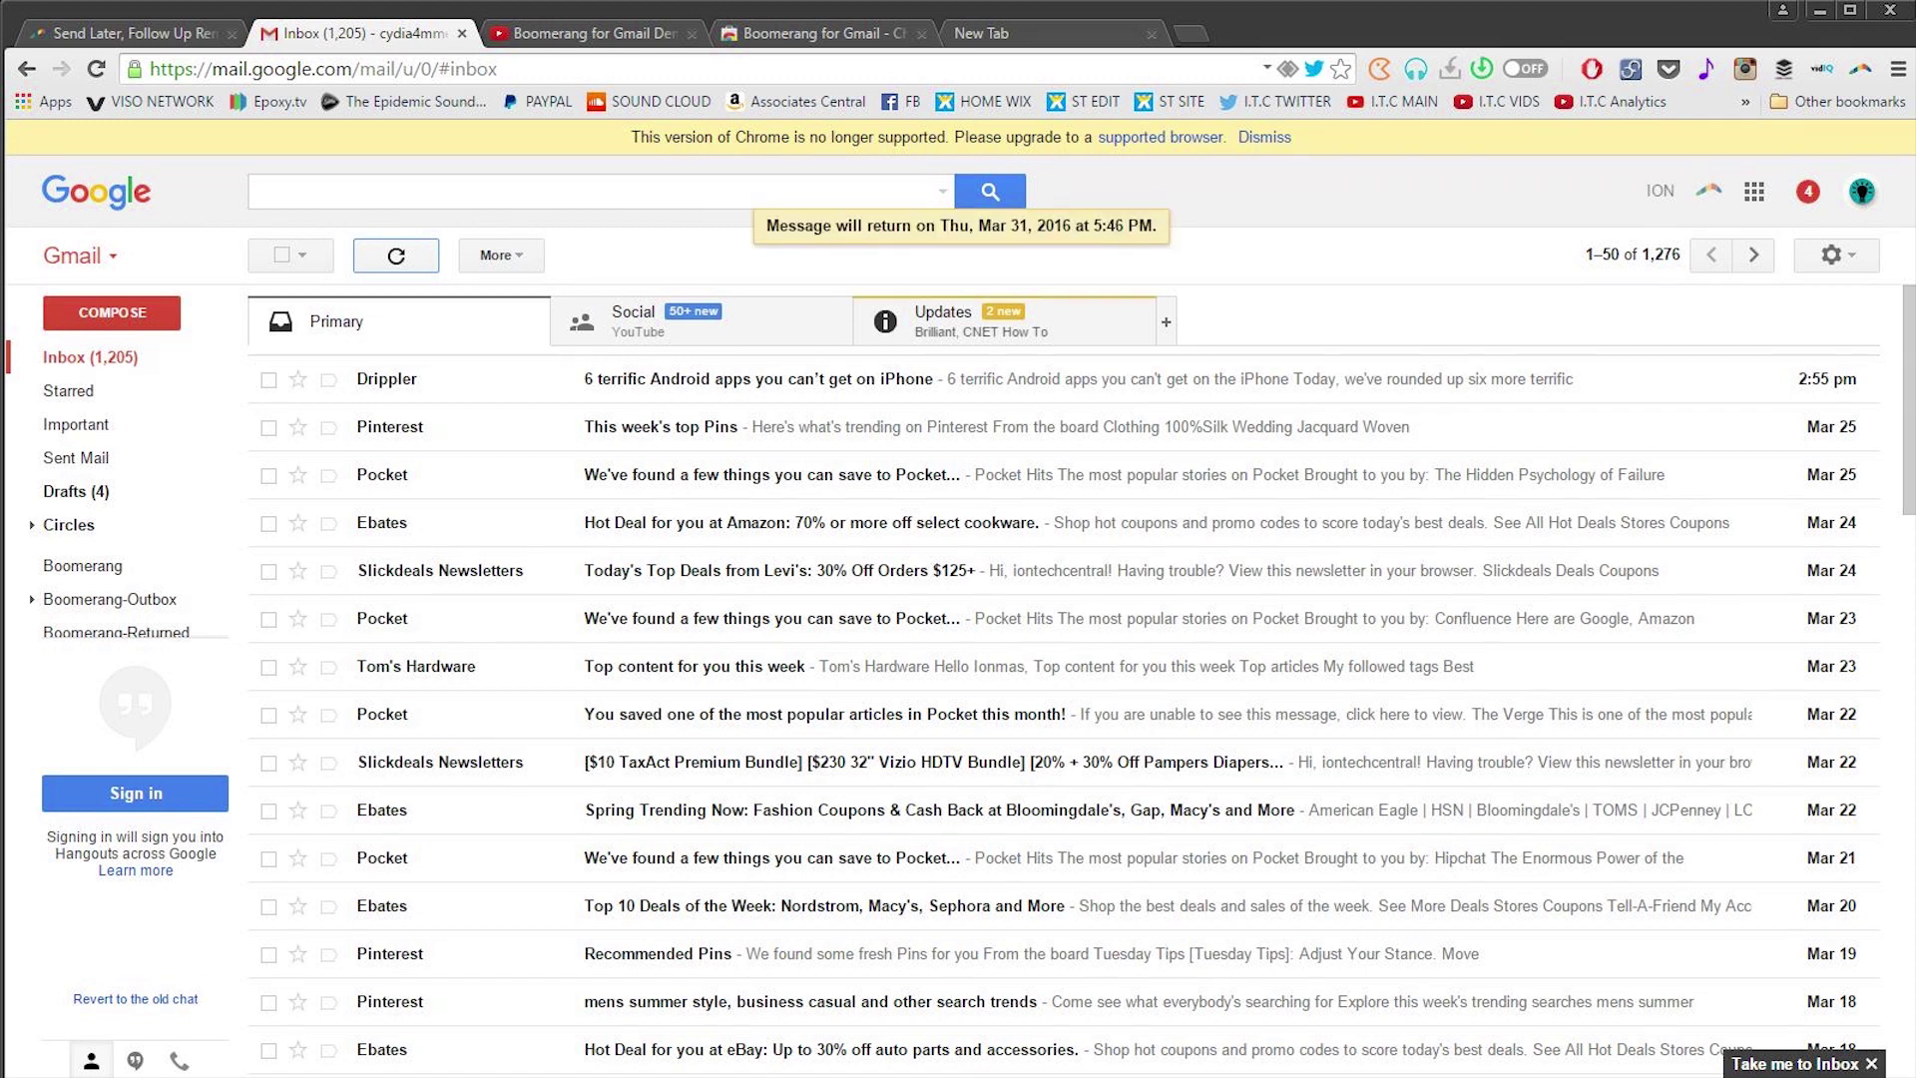
triple_click(766, 225)
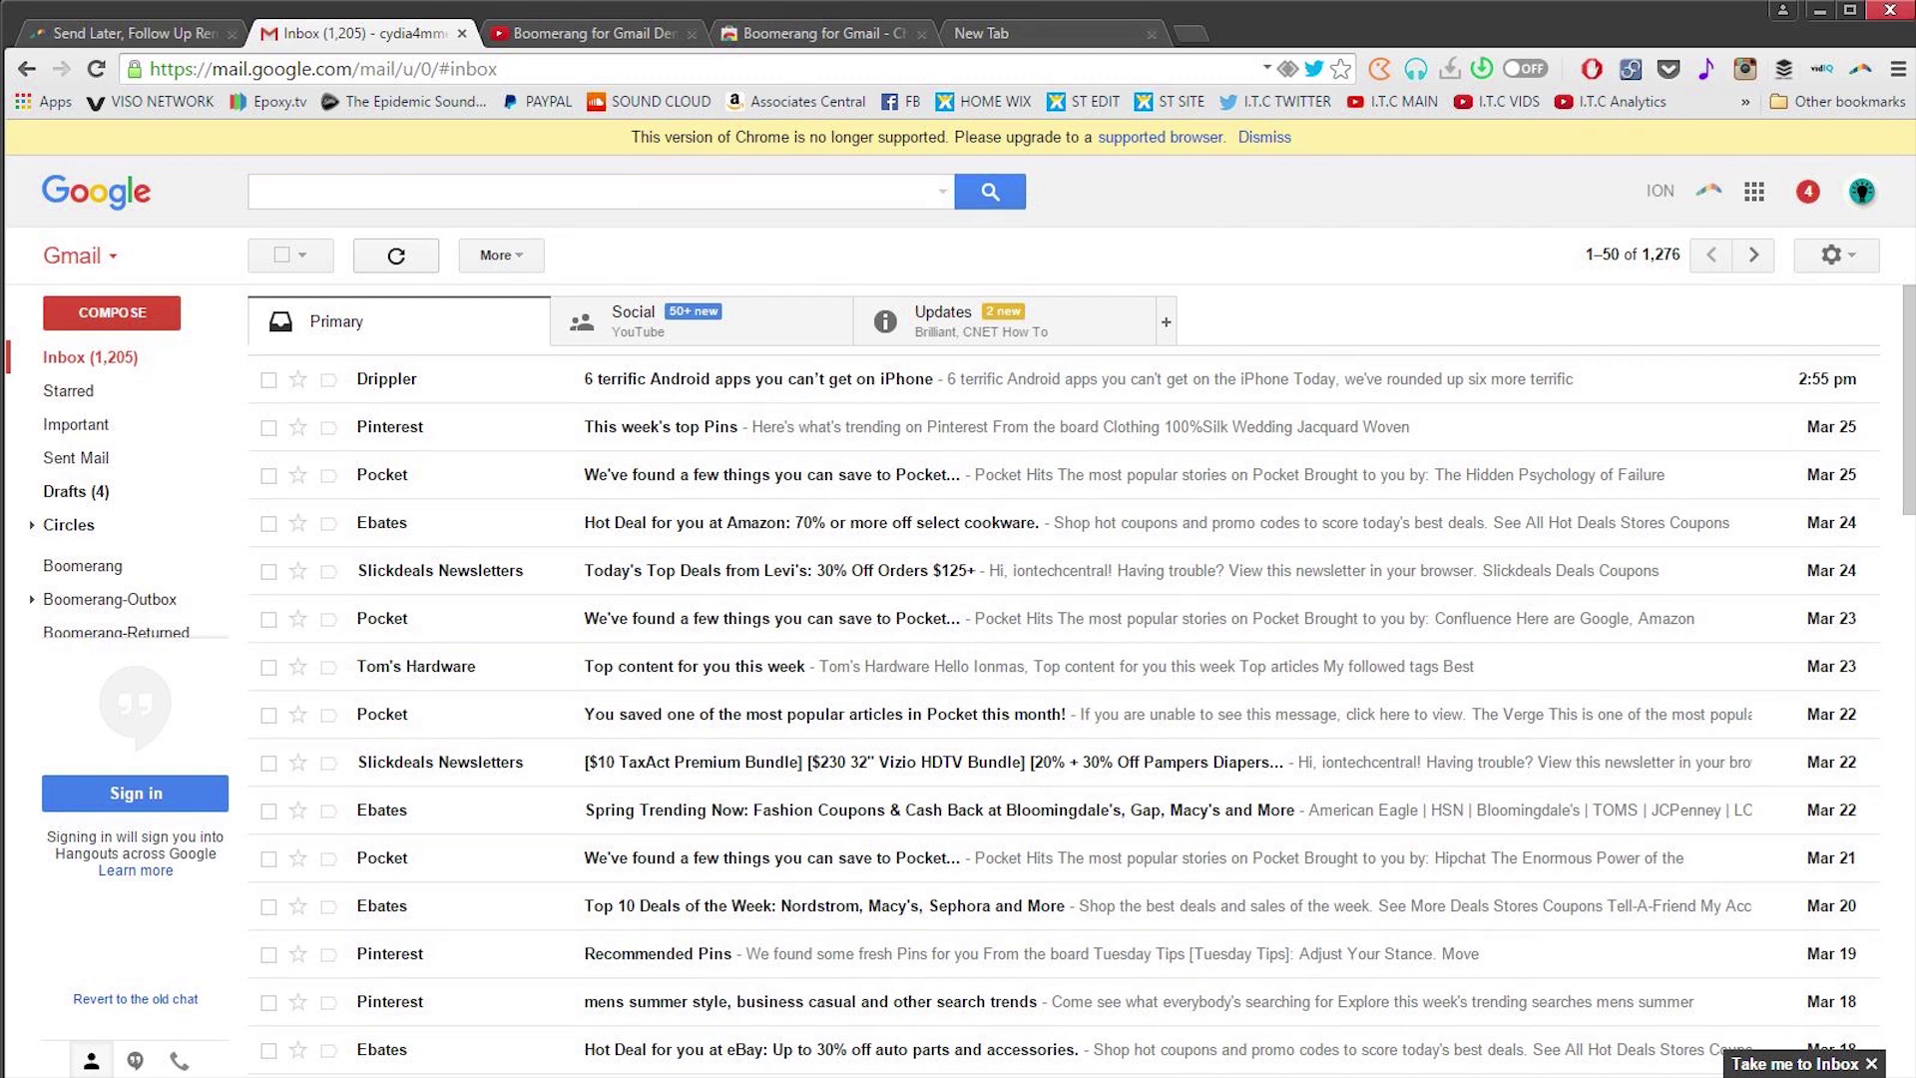
- Open Boomerang Settings from the Boomerang toolbar menu
left_click(1709, 189)
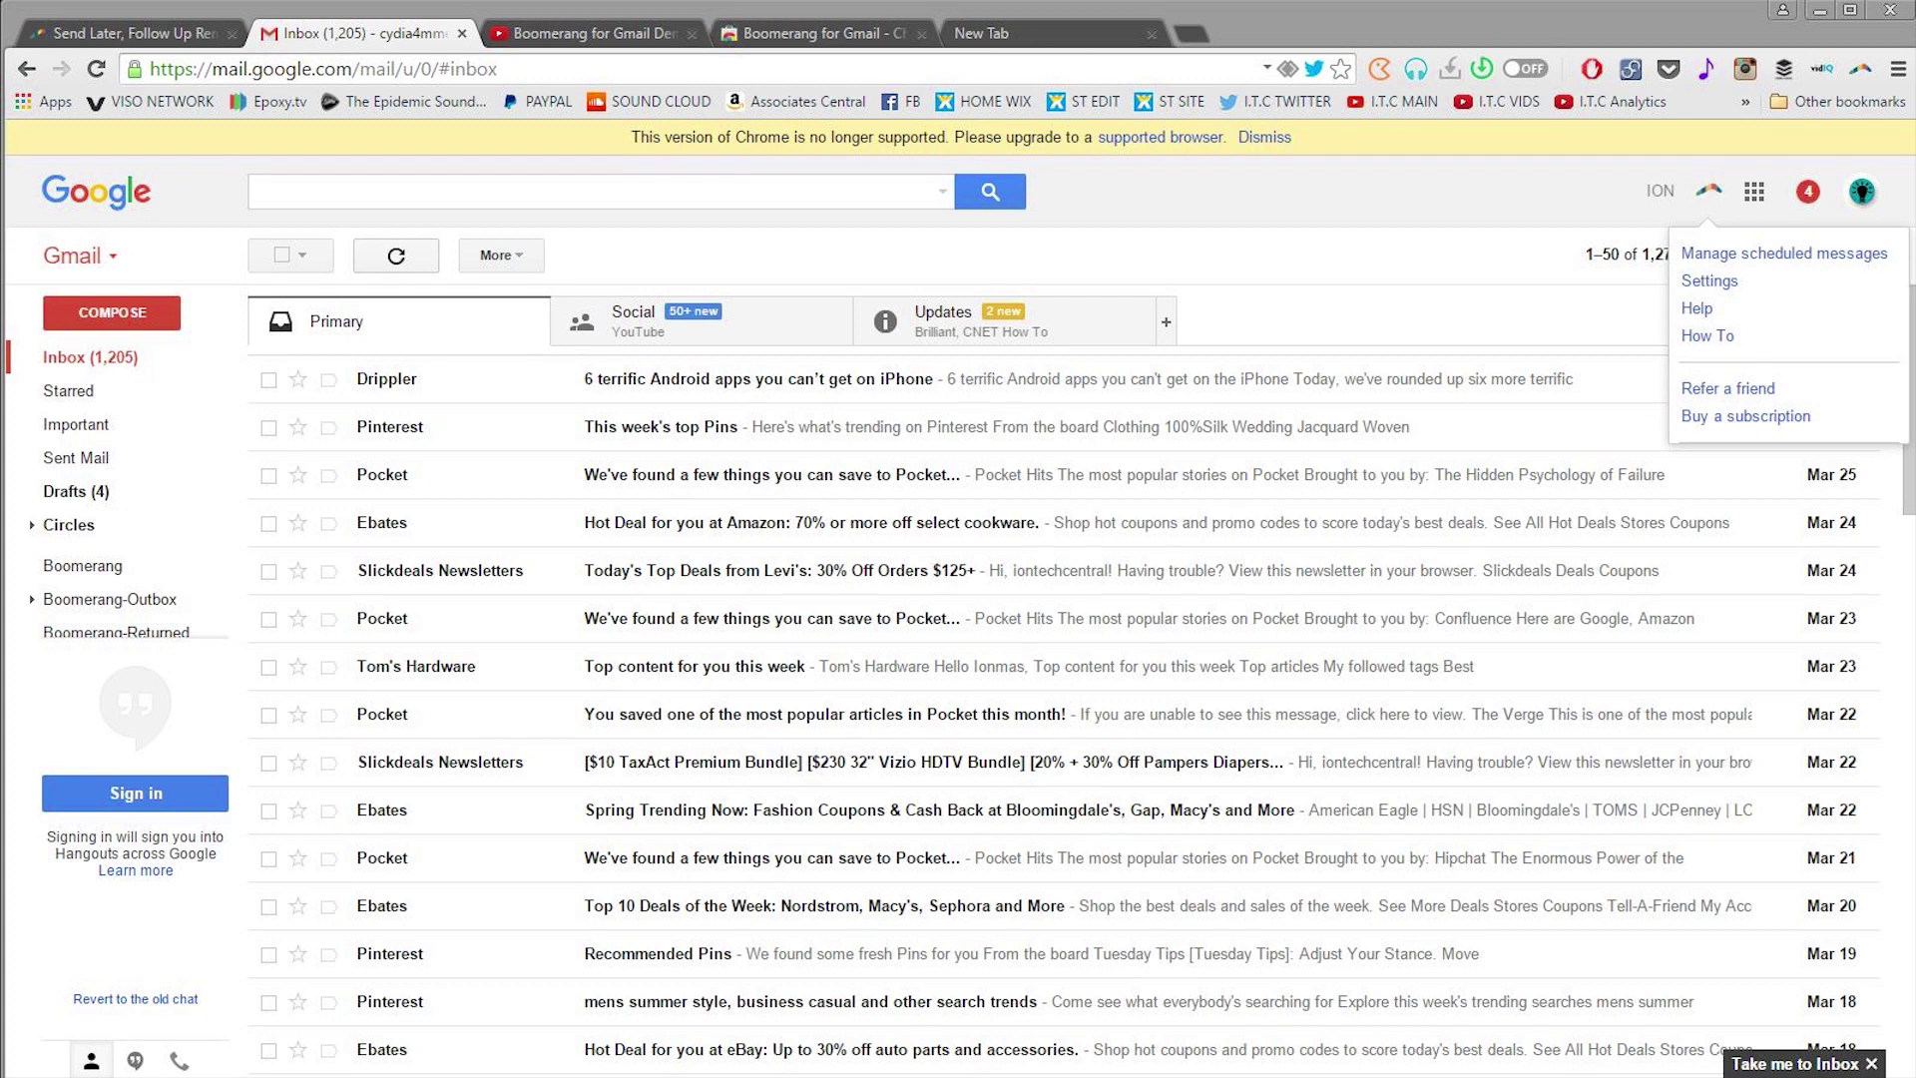
left_click(1709, 190)
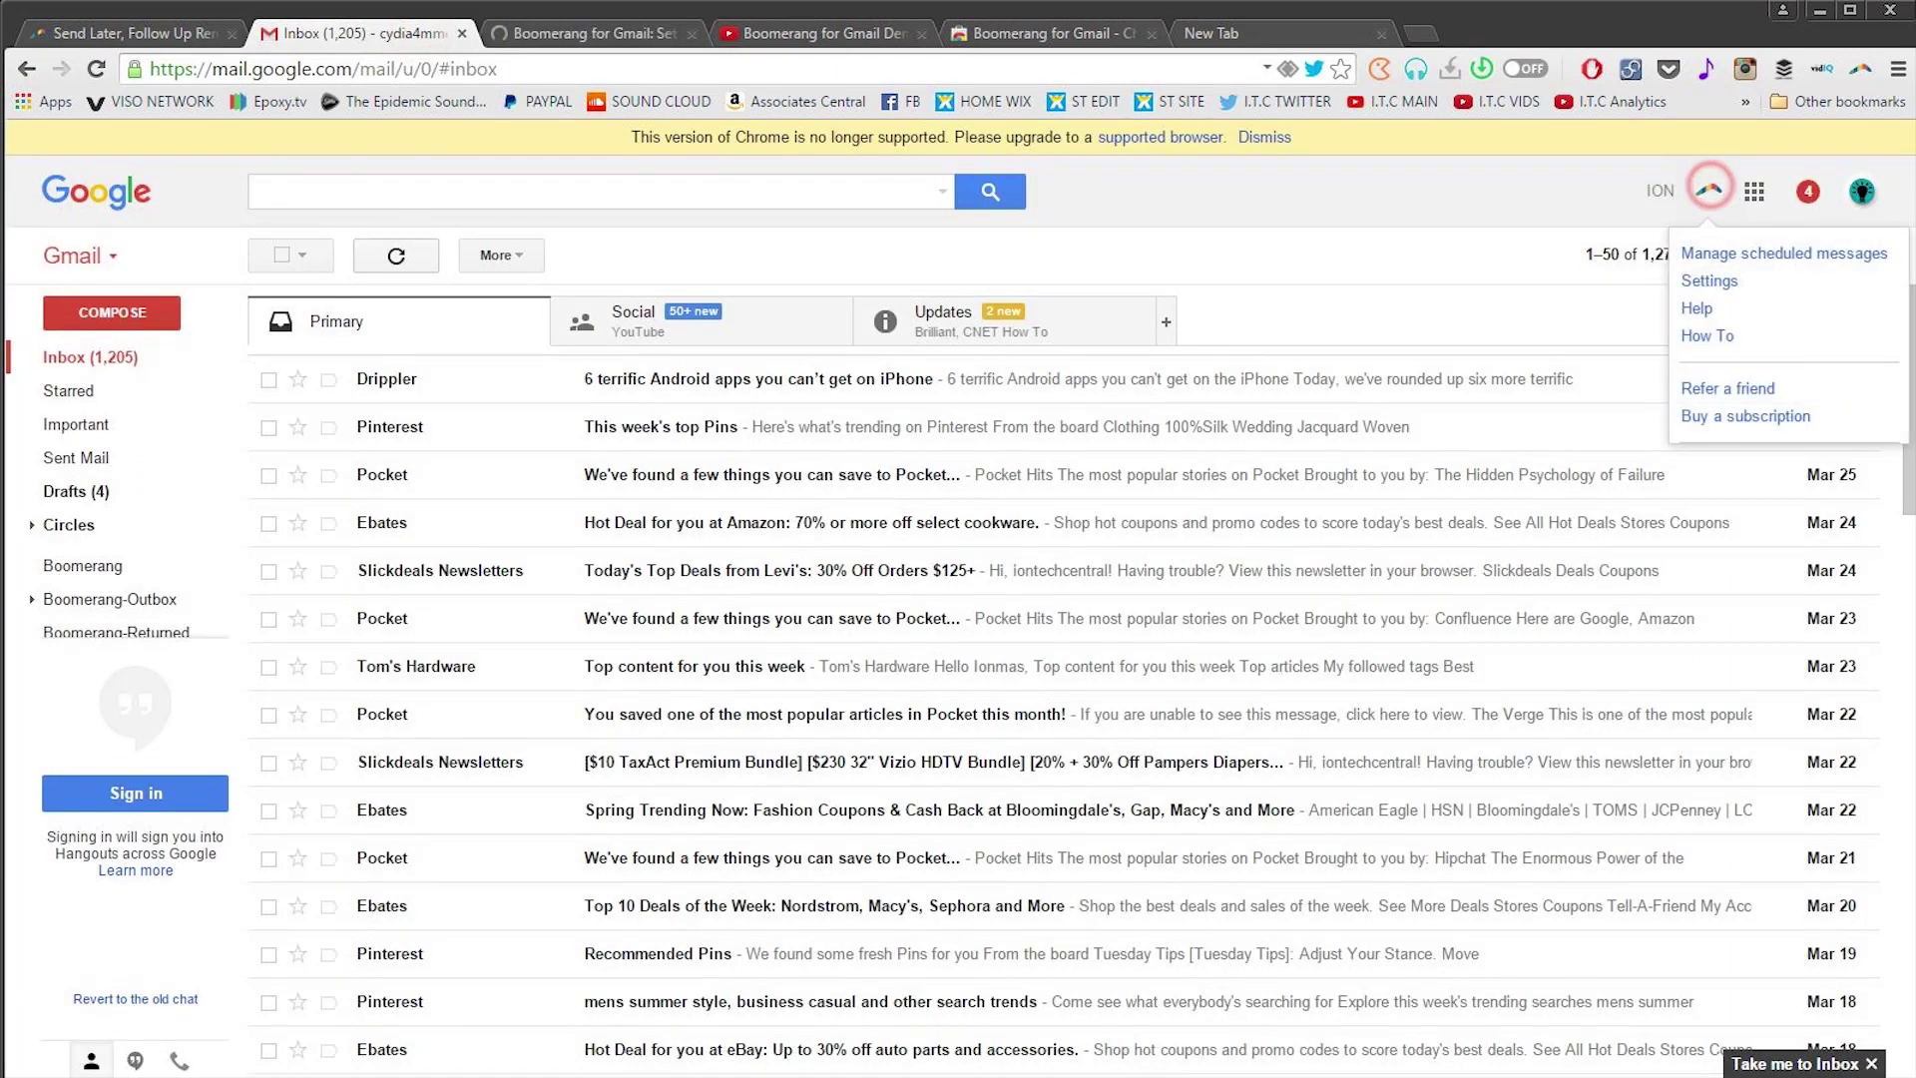
left_click(1710, 280)
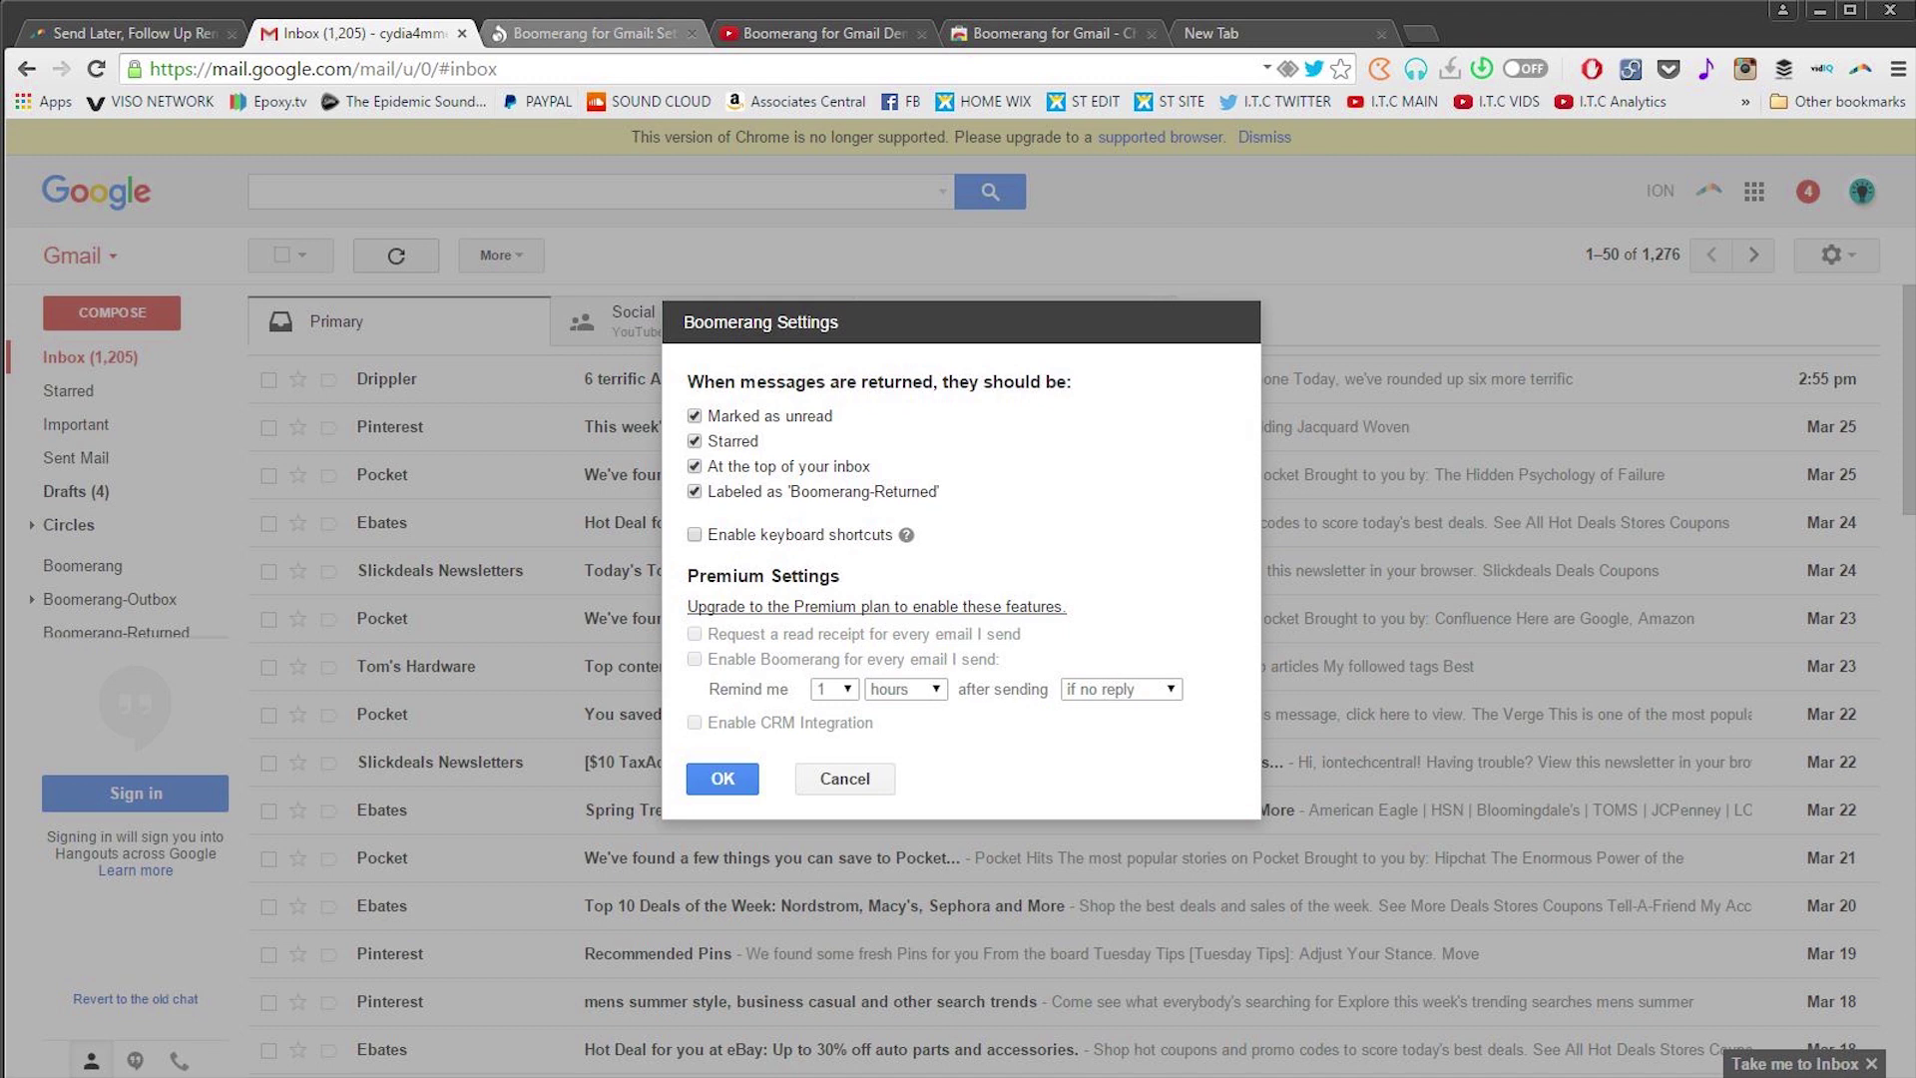
- Return the Top 10 Deals email now from Boomerang's Messages page, then cancel Settings
left_click(574, 34)
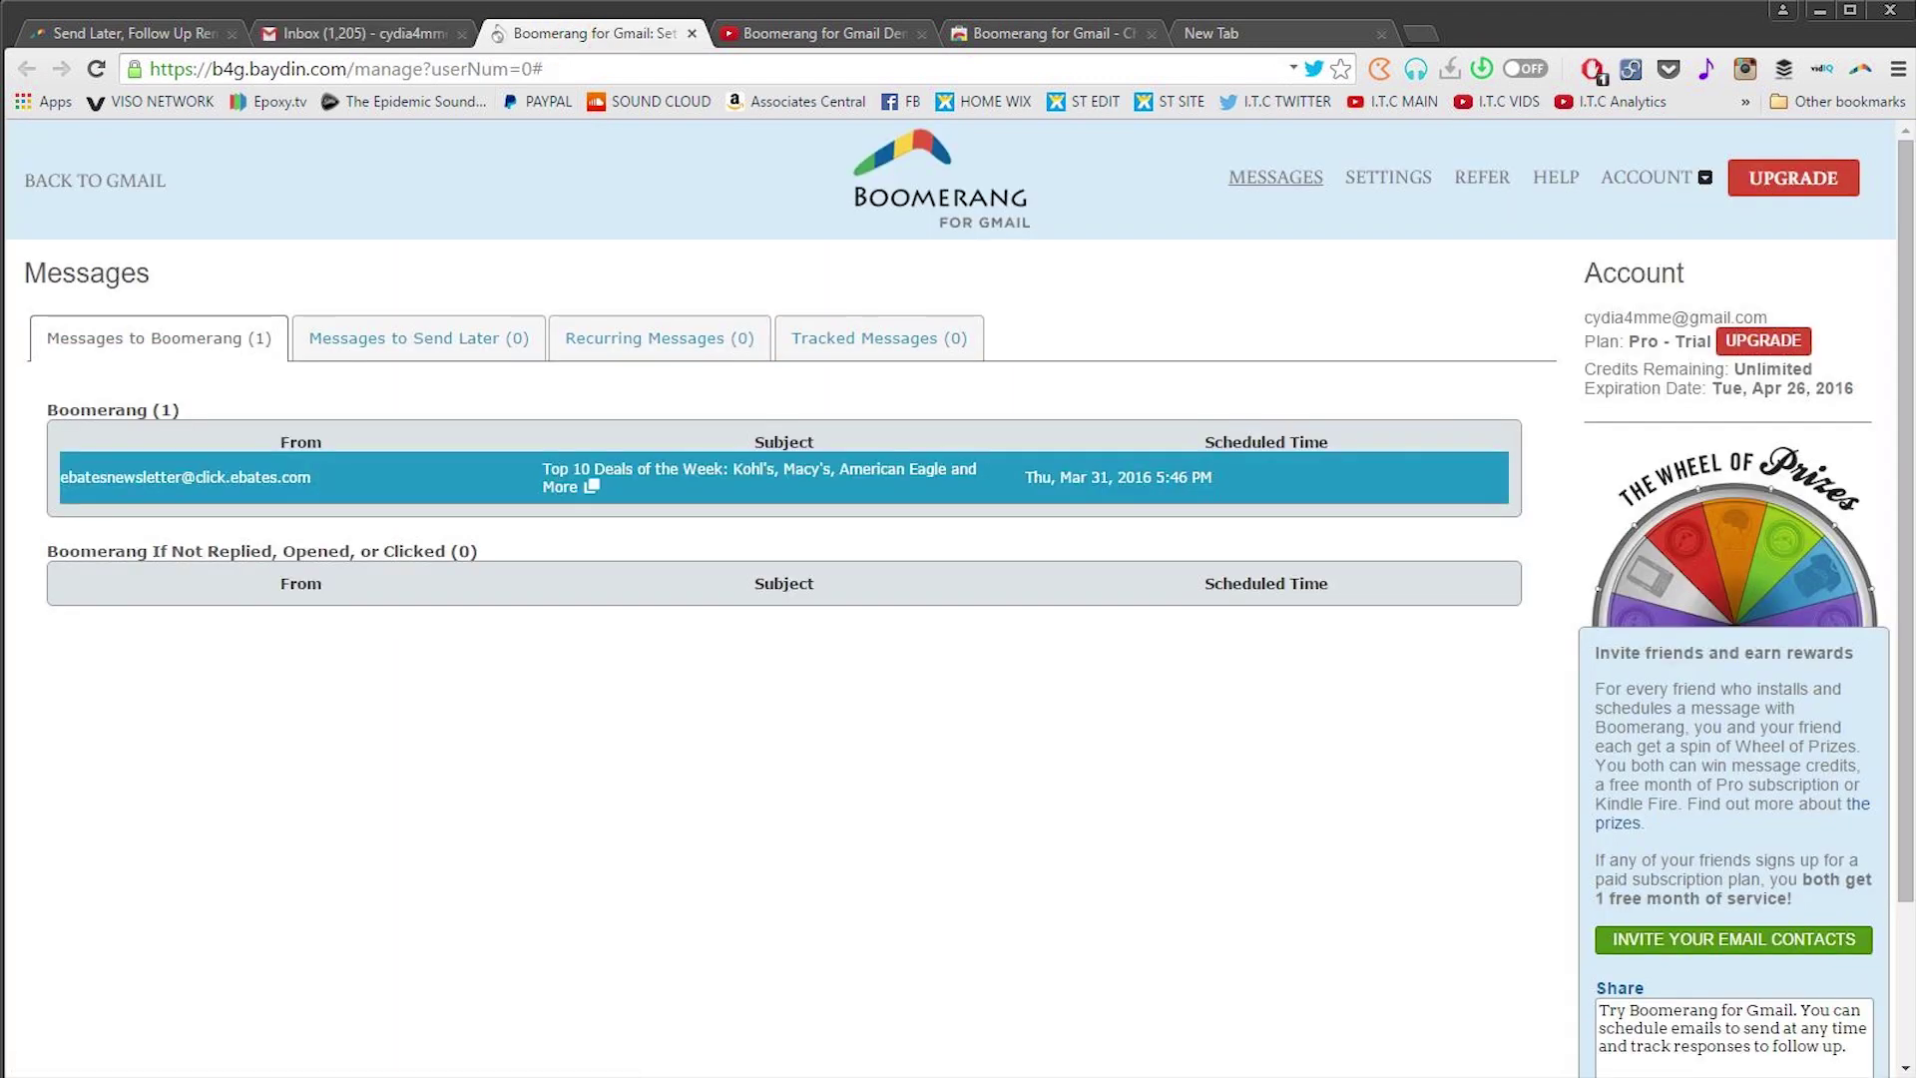
left_click(75, 477)
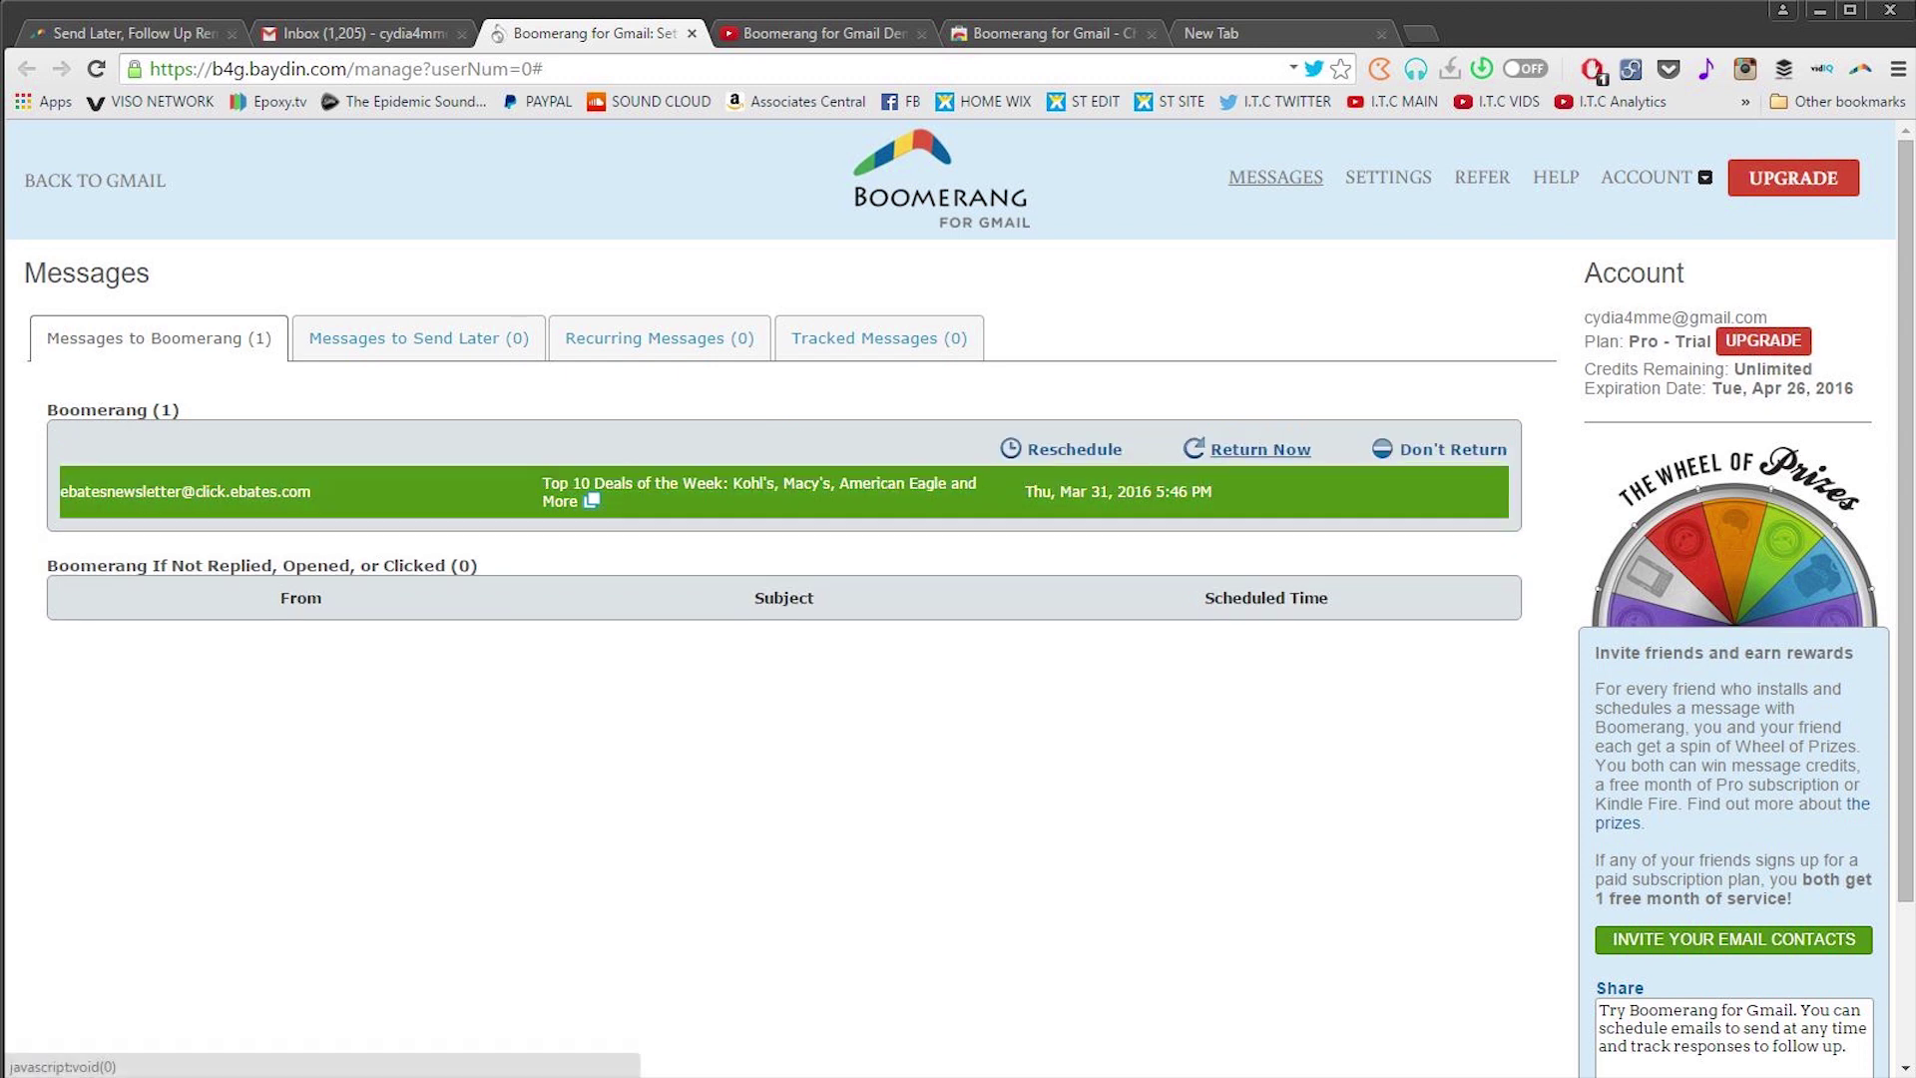
left_click(1223, 443)
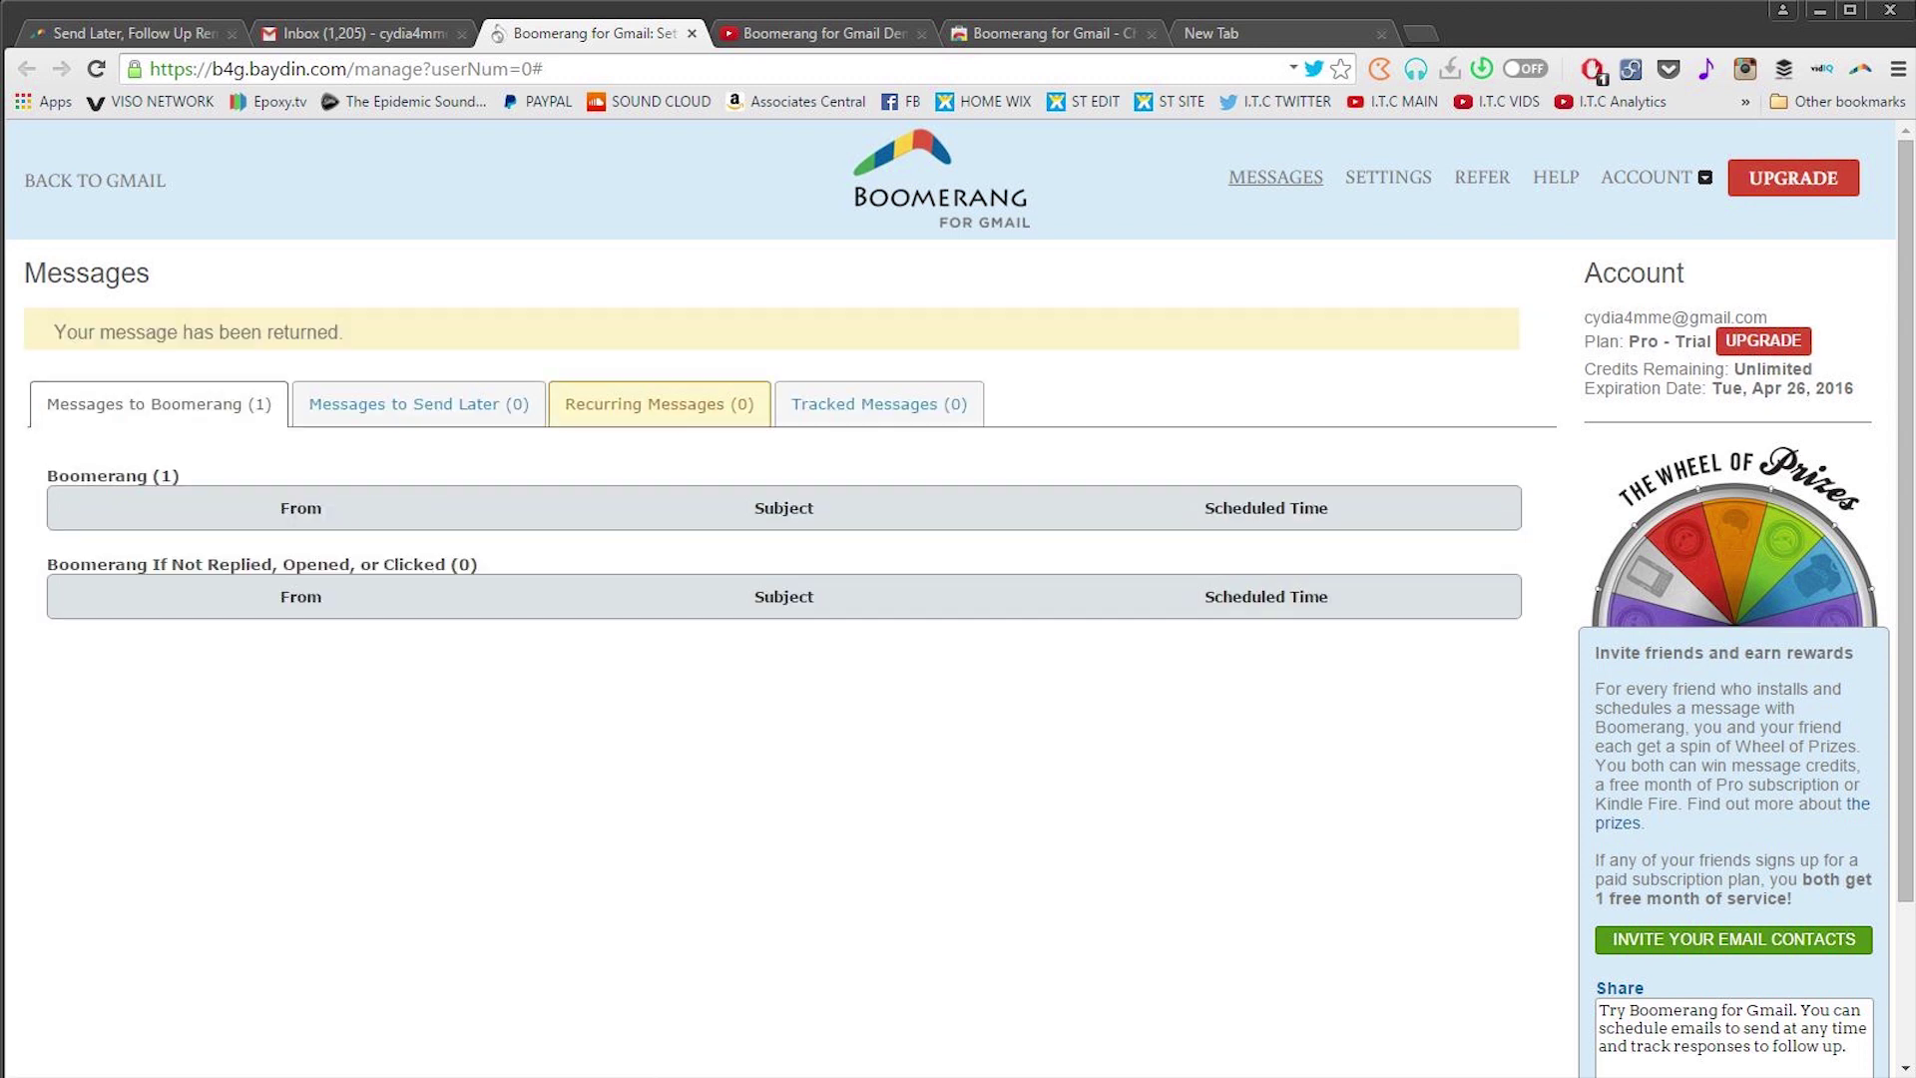
key("ctrl+2")
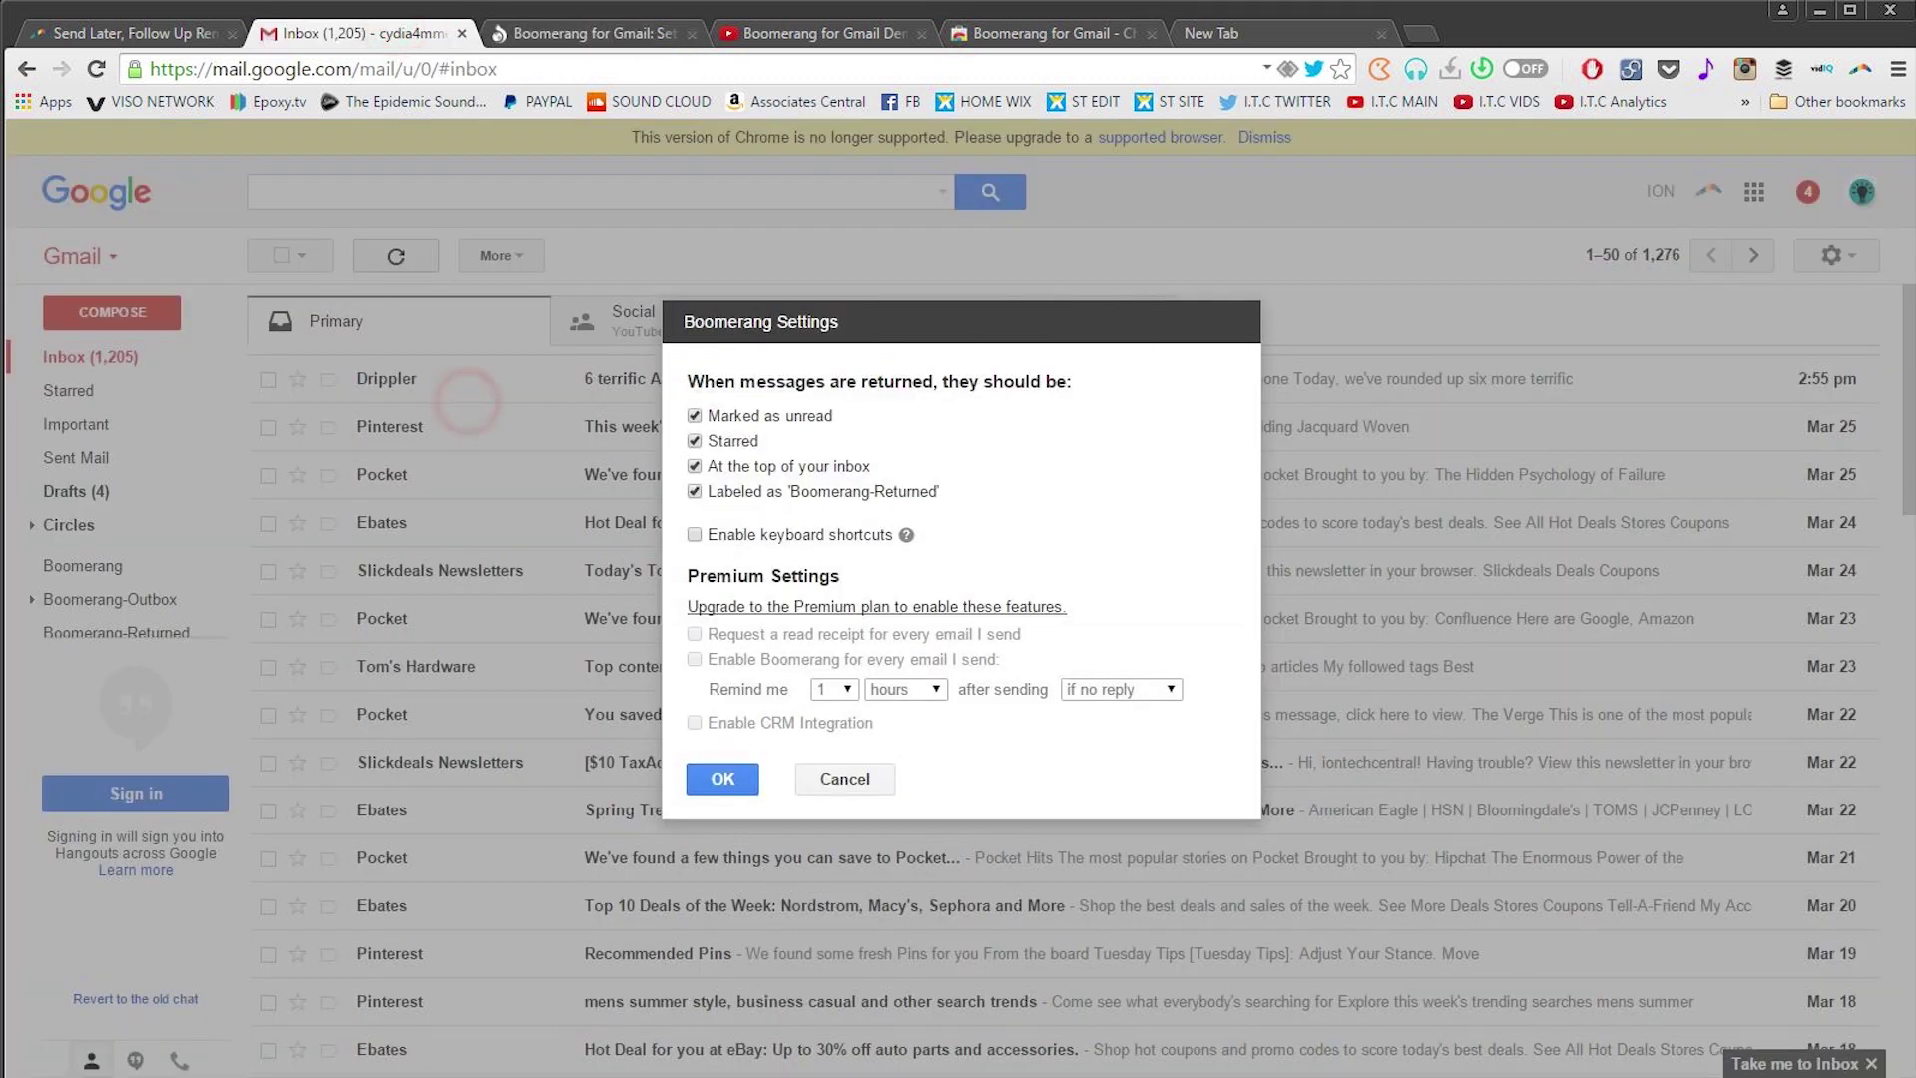
left_click(848, 778)
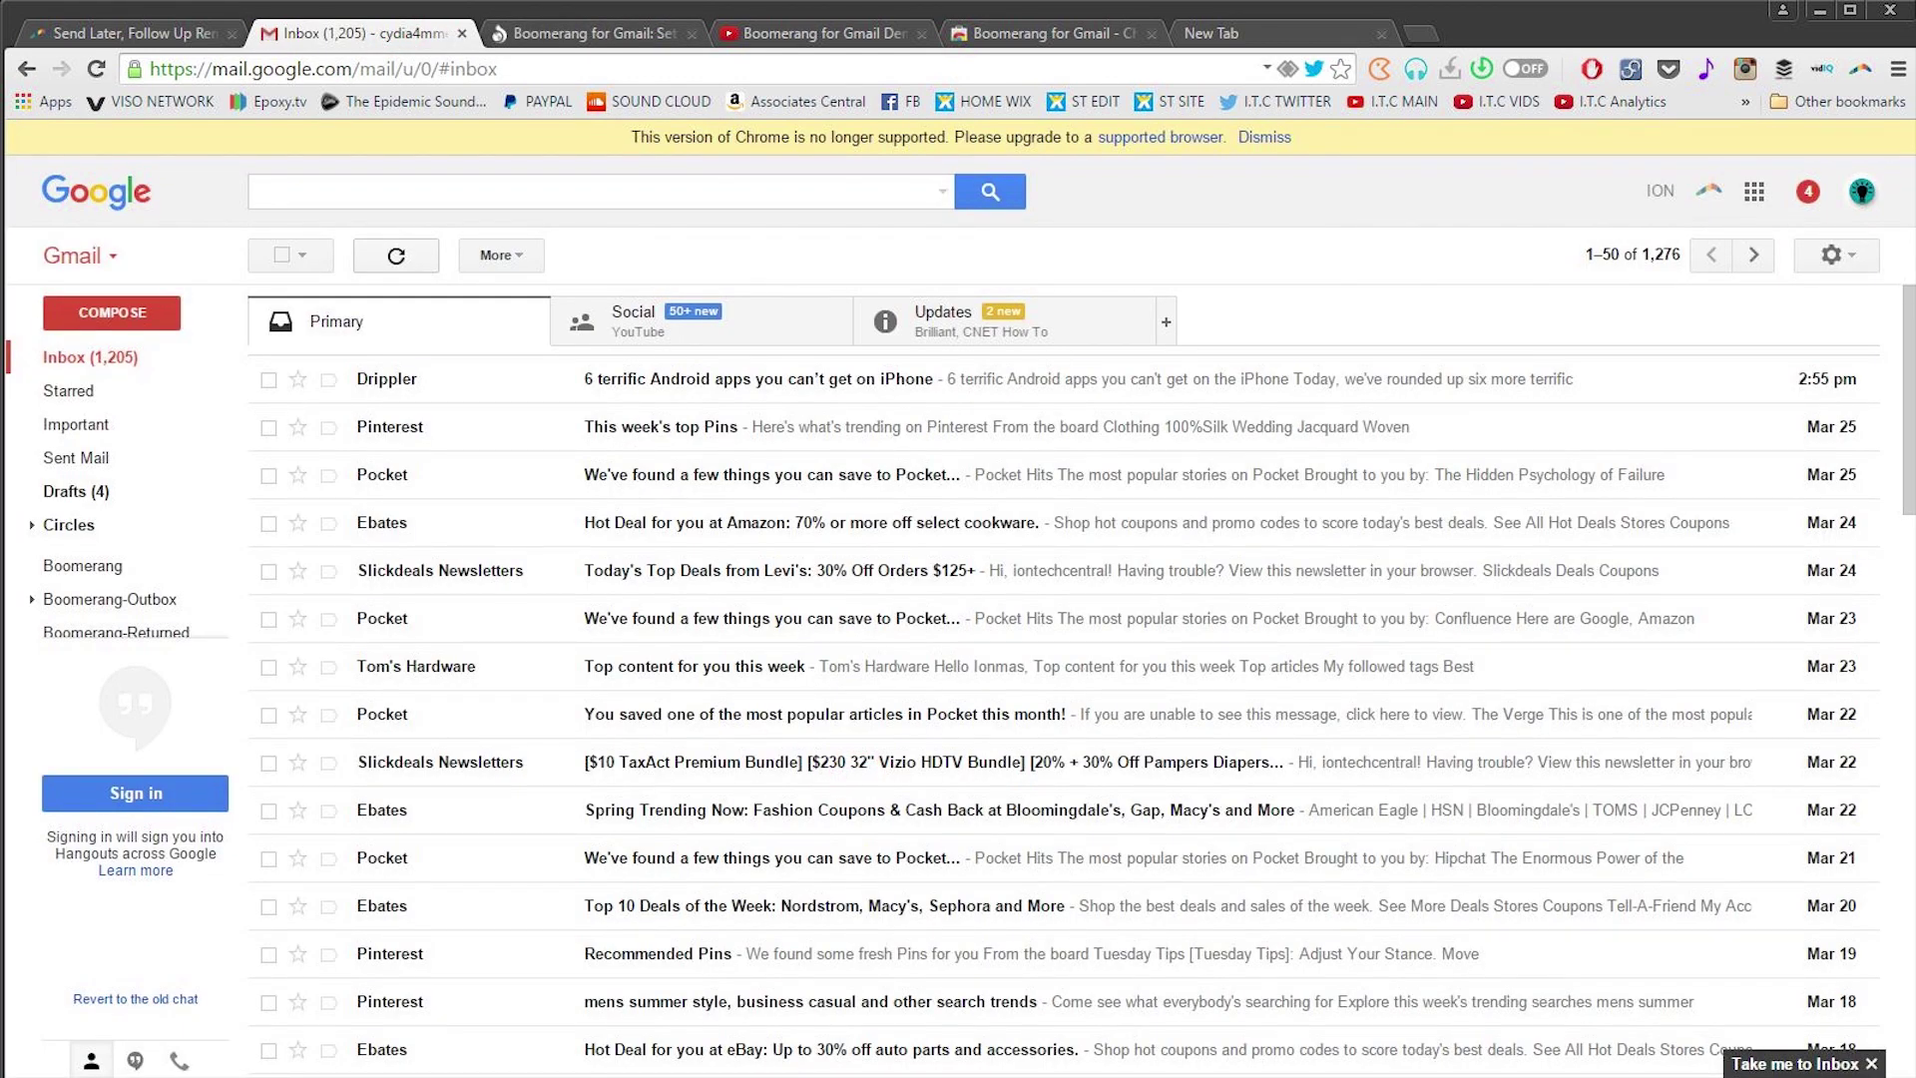
left_click(95, 69)
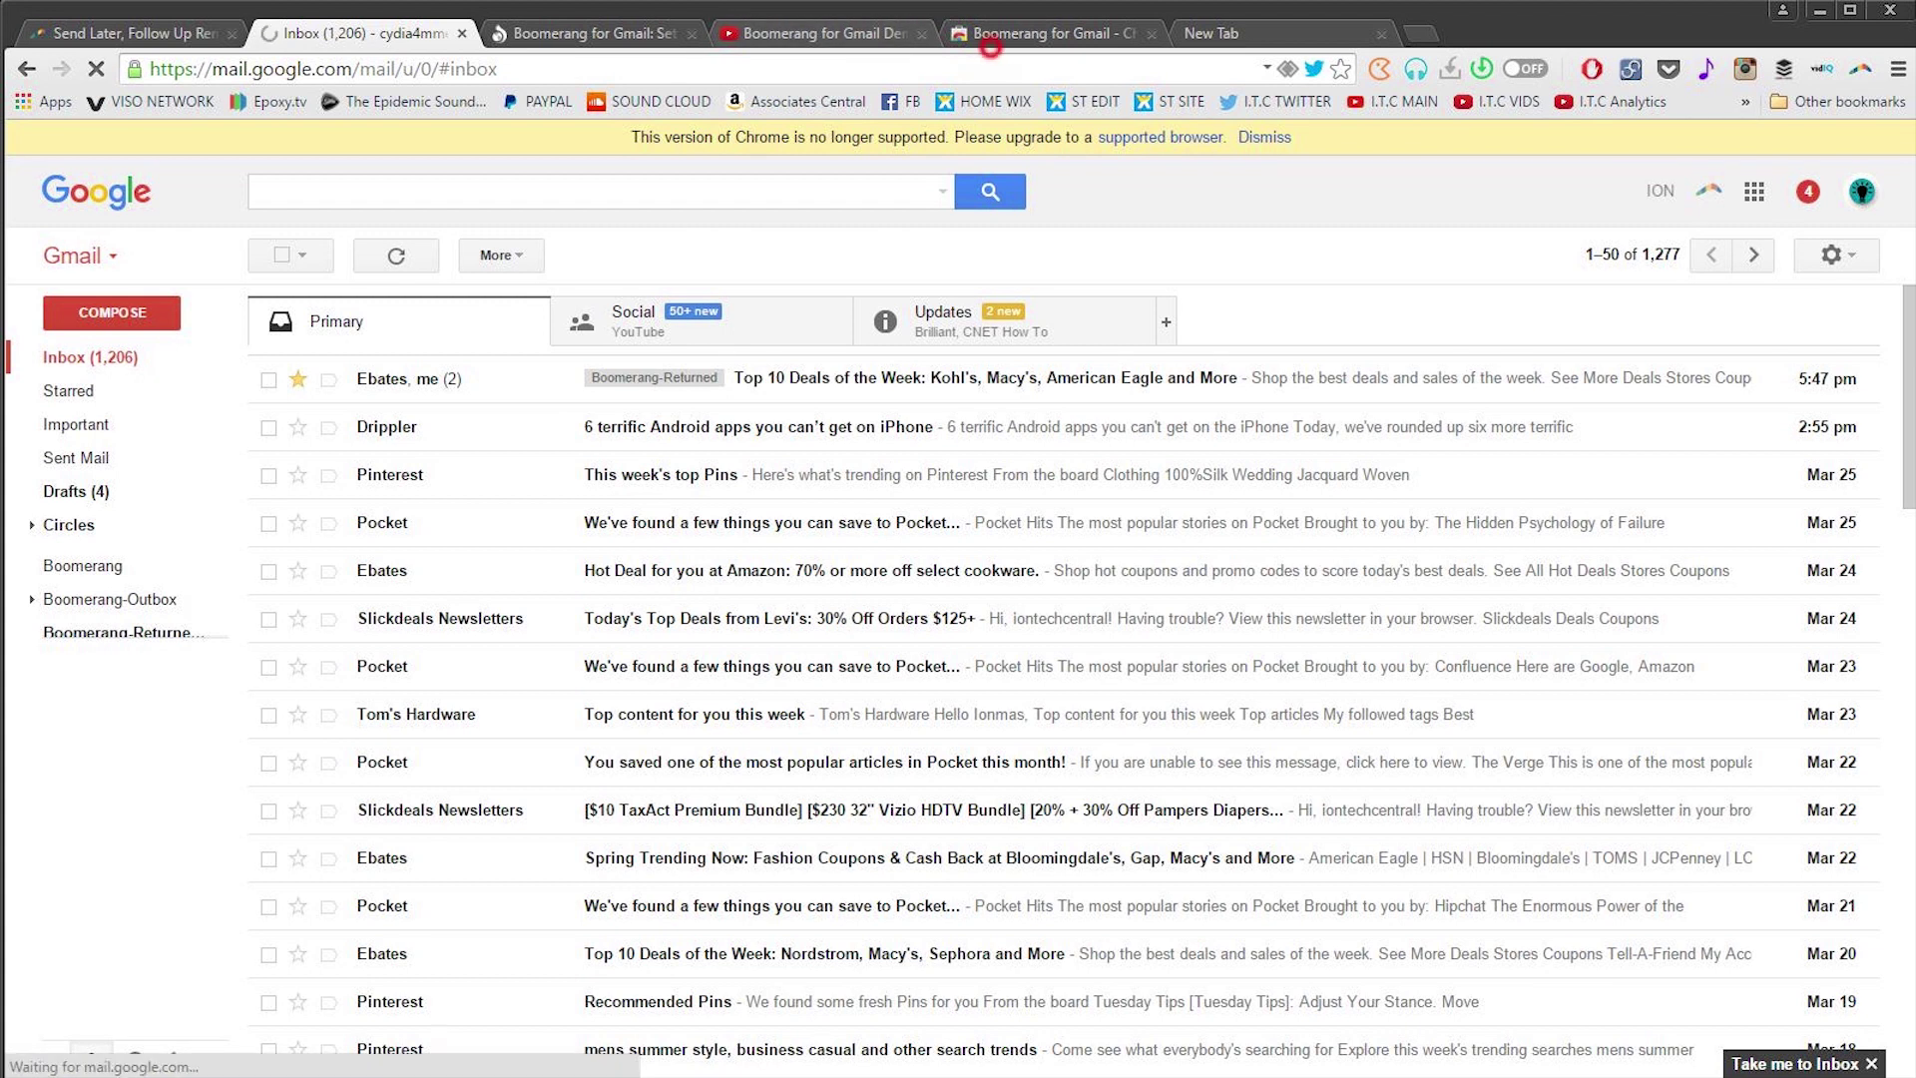
- Switch to the boomeranggmail.com tab and scroll its homepage
left_click(1048, 33)
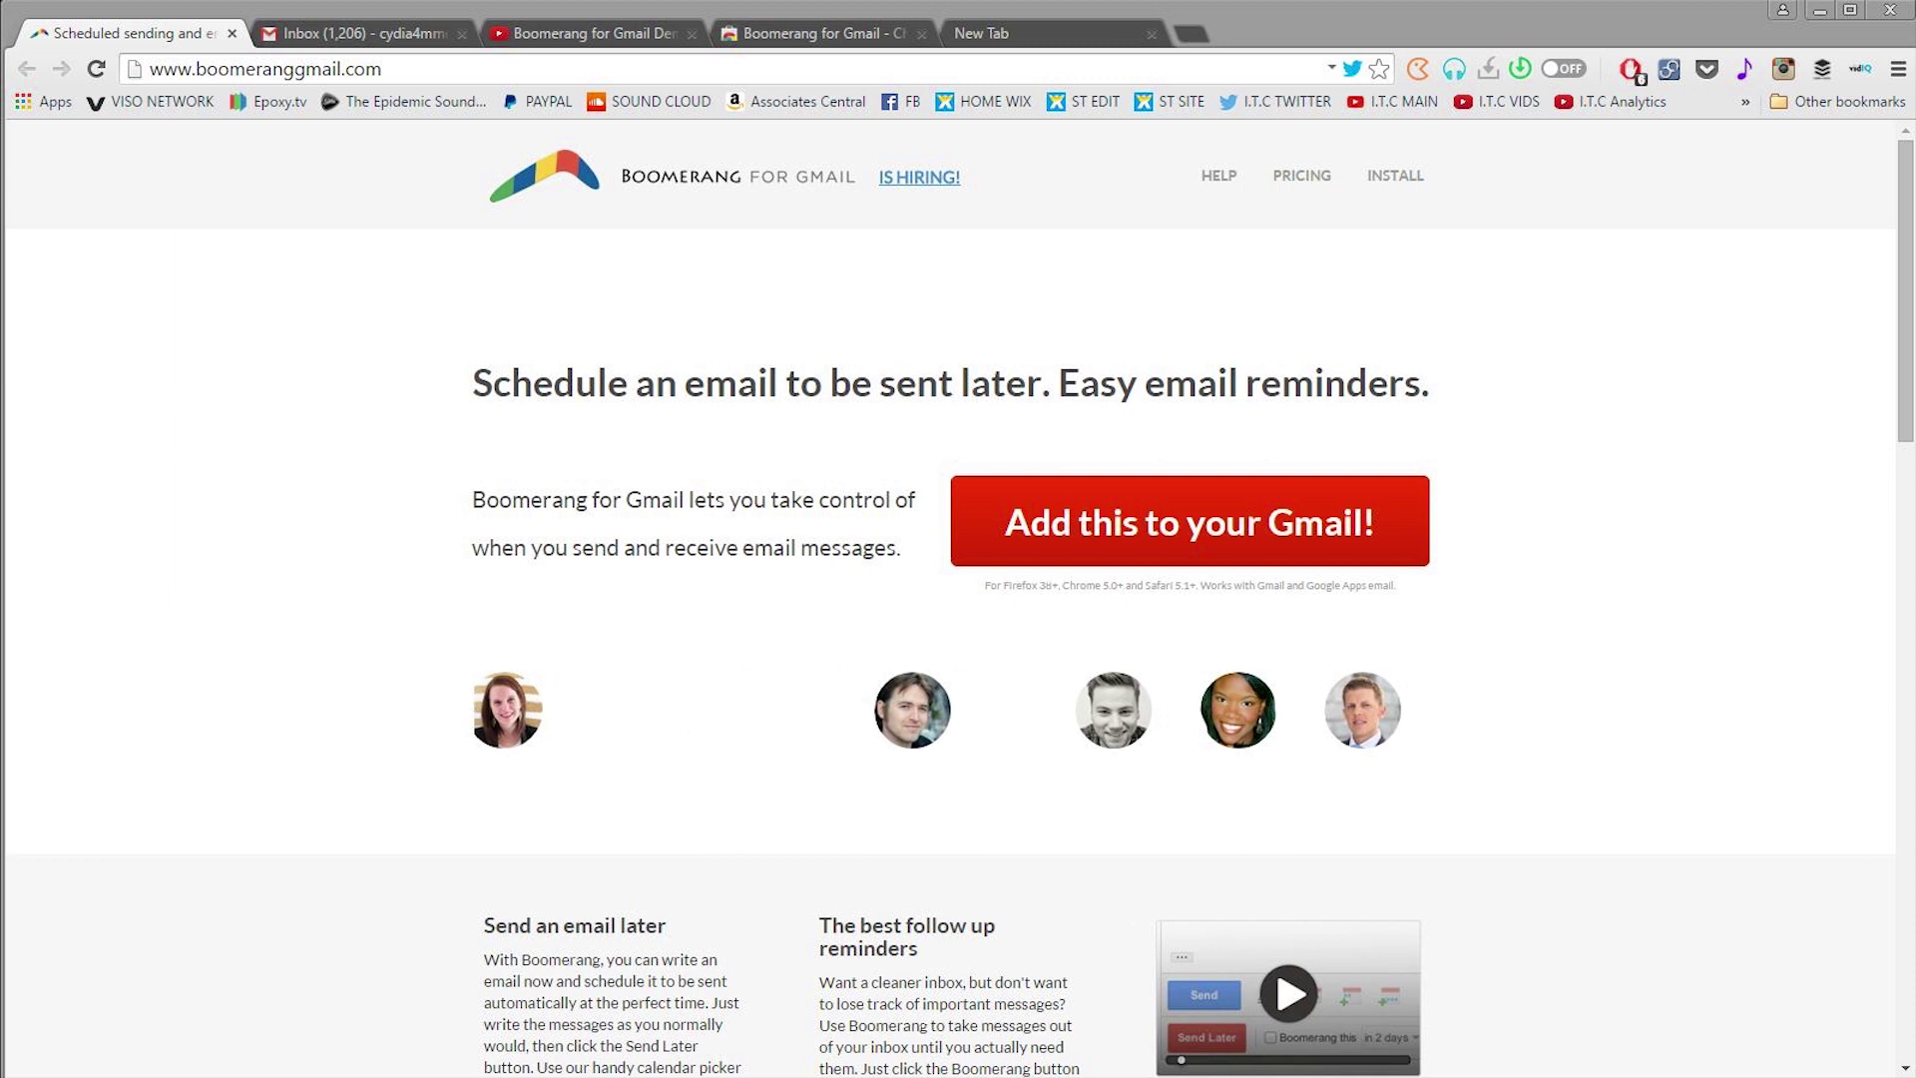
scroll(958, 598, "down", 6)
scroll(958, 599, "up", 6)
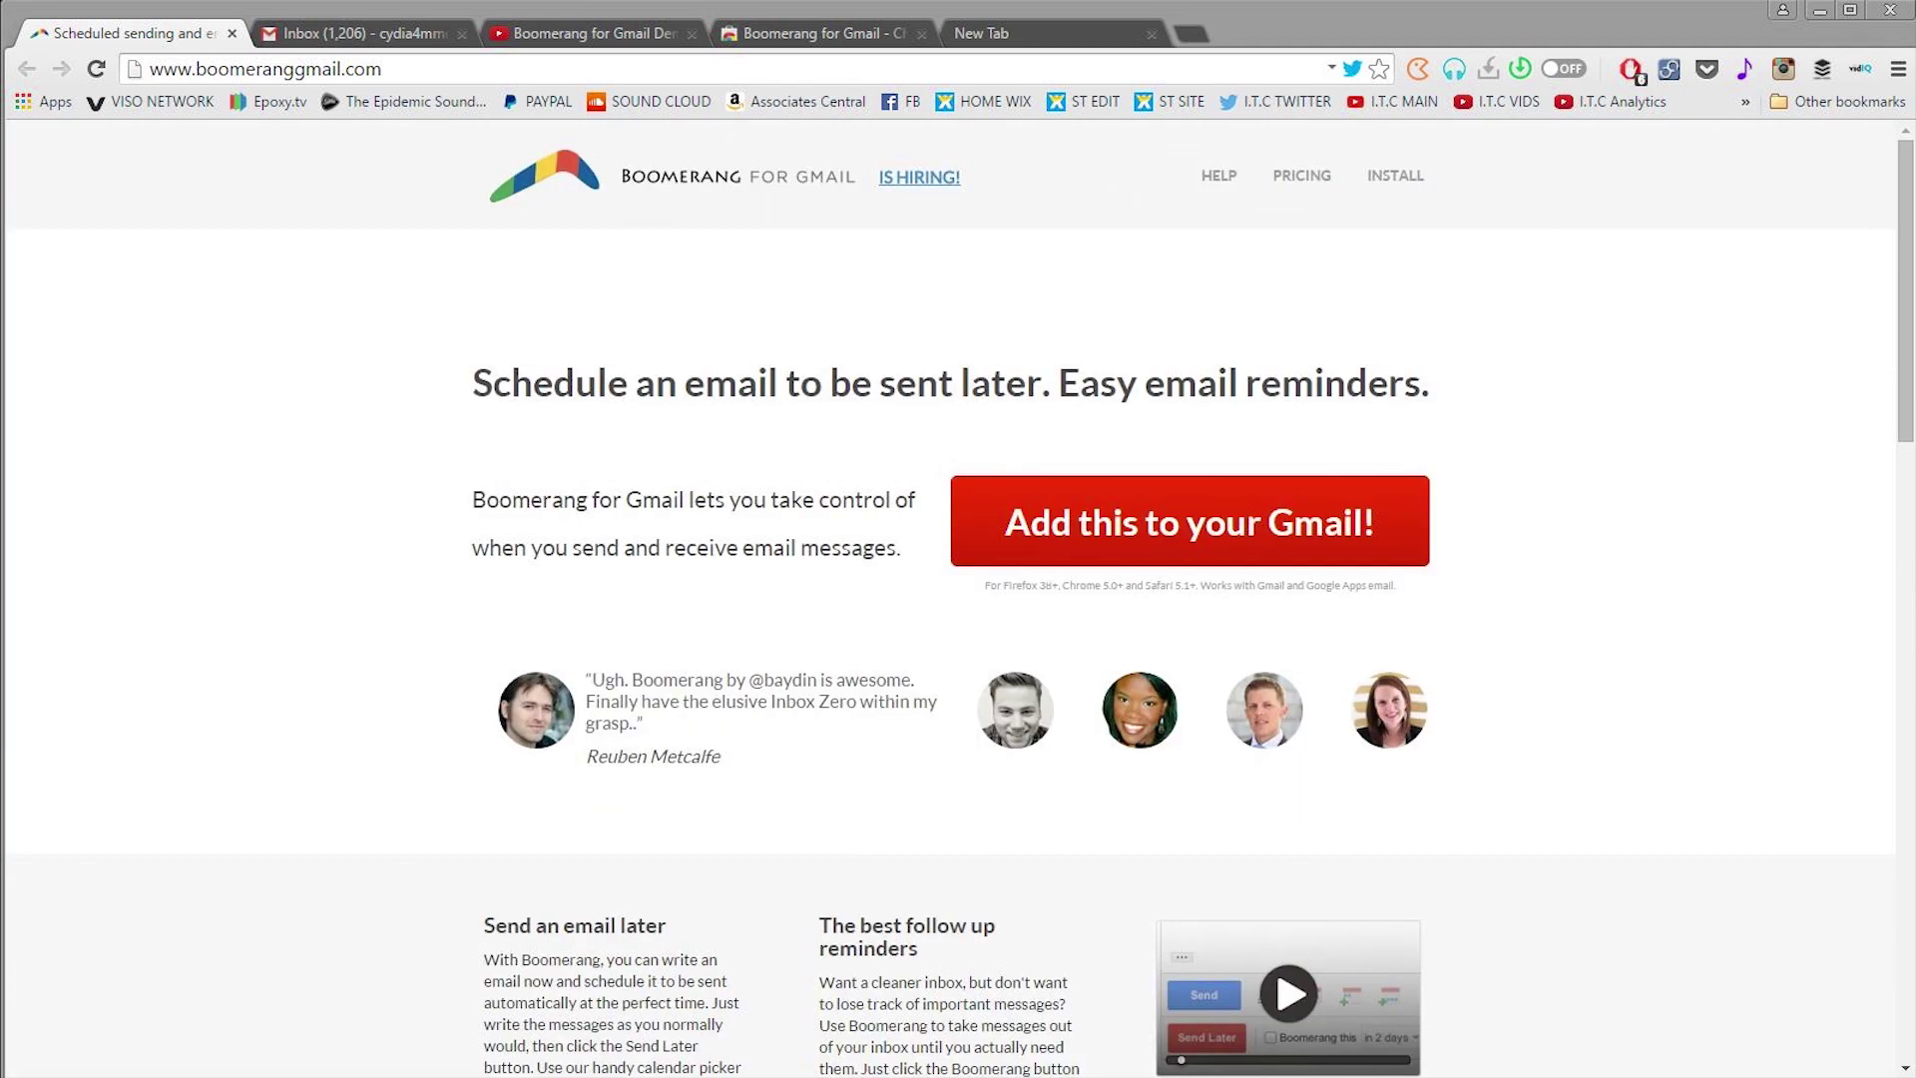